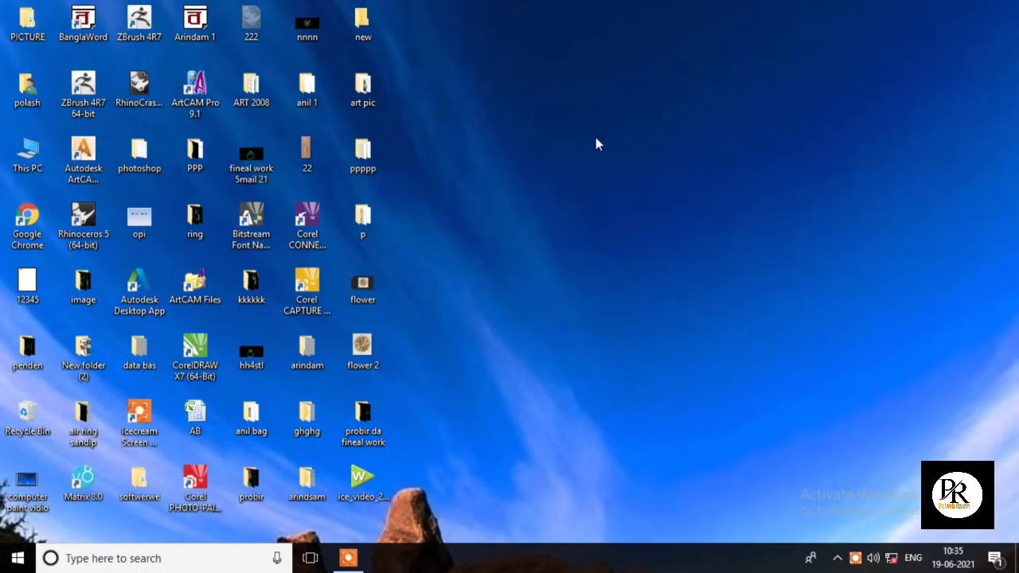
Refresh the desktop repeatedly from its right-click menu.
{"action": "right_click", "coordinate": [569, 113]}
{"action": "left_click", "coordinate": [620, 159]}
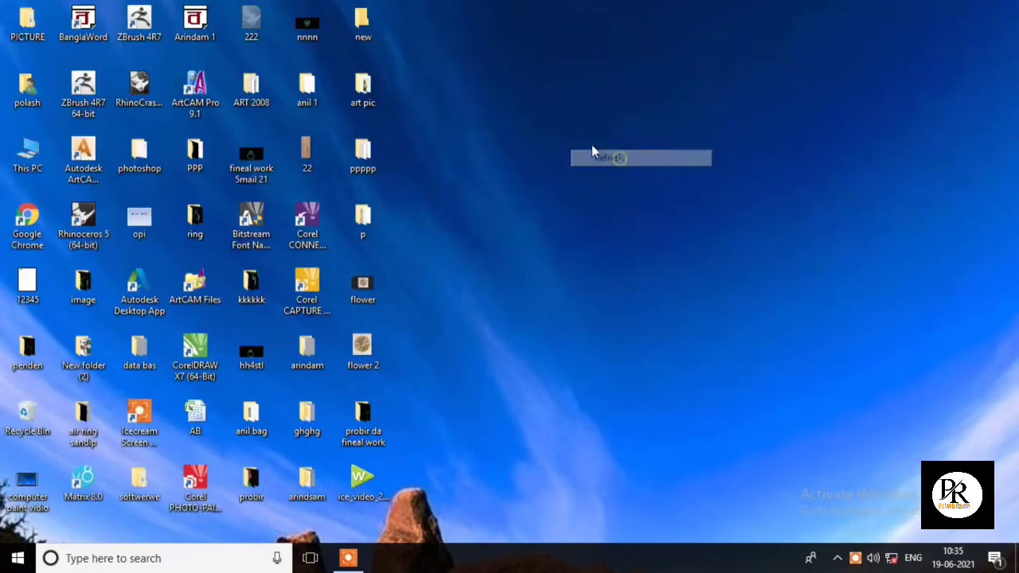
{"action": "right_click", "coordinate": [556, 116]}
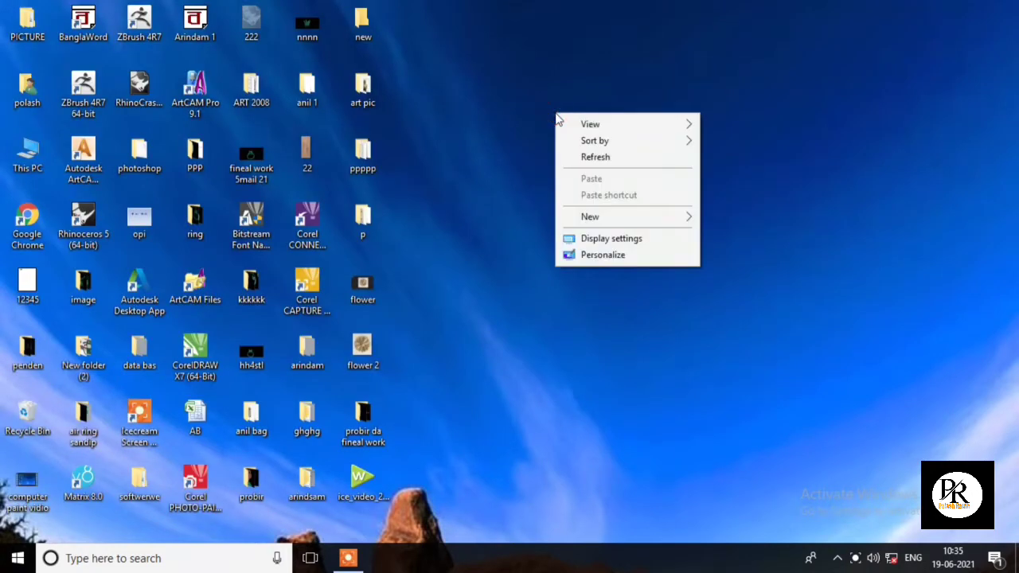
{"action": "left_click", "coordinate": [604, 159]}
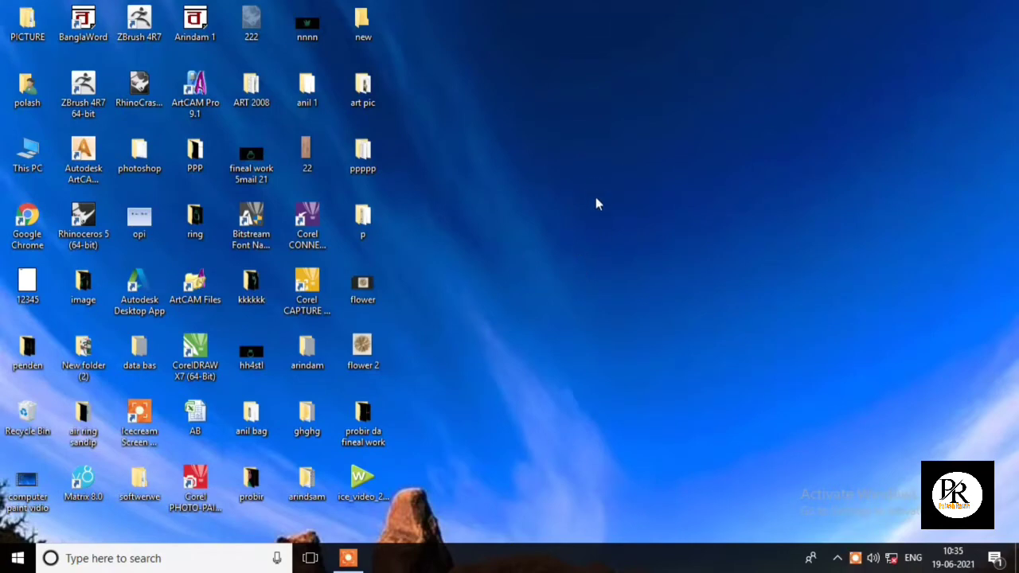
{"action": "right_click", "coordinate": [572, 140]}
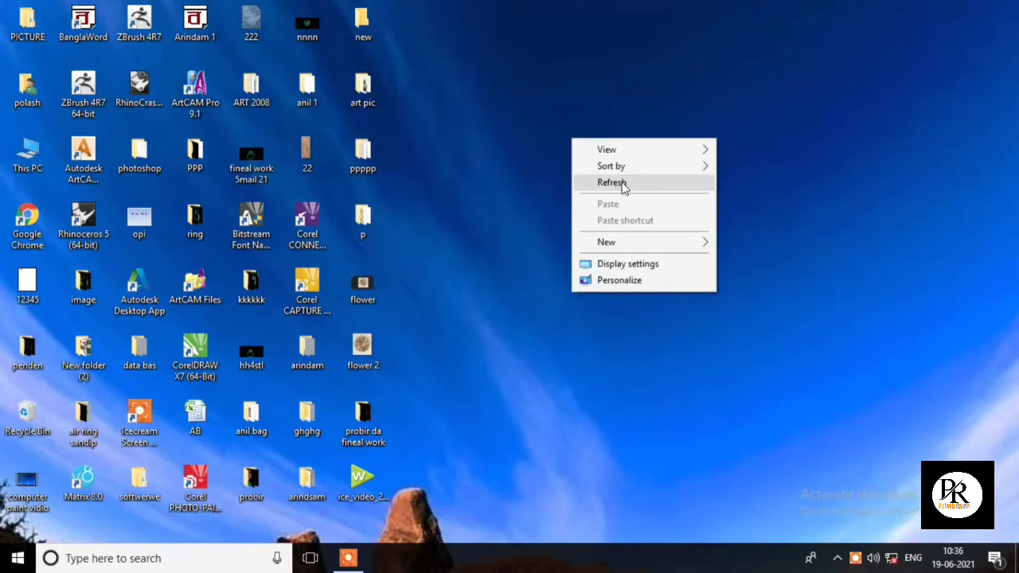
{"action": "left_click", "coordinate": [624, 183]}
{"action": "right_click", "coordinate": [574, 120]}
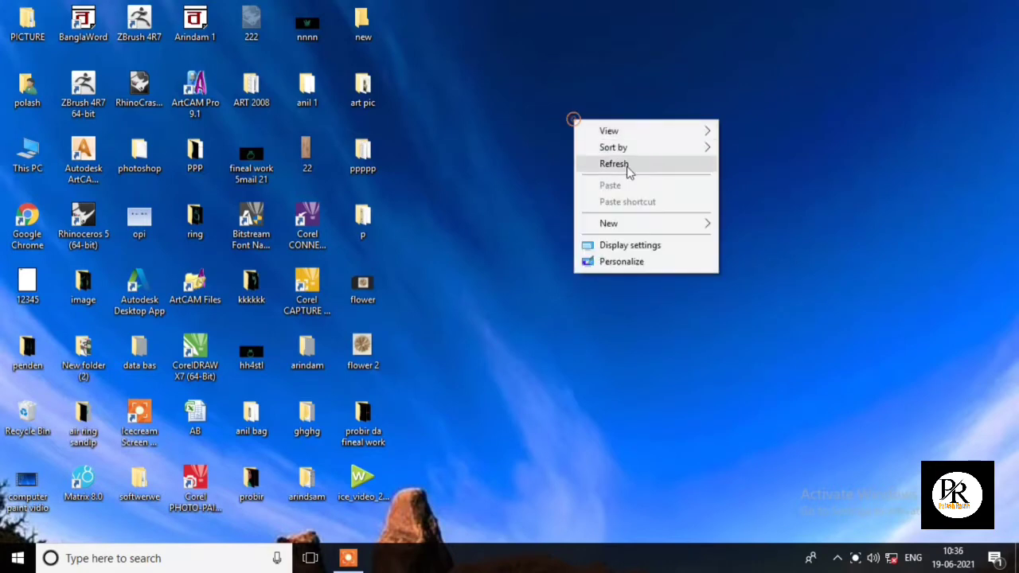
{"action": "left_click", "coordinate": [625, 164]}
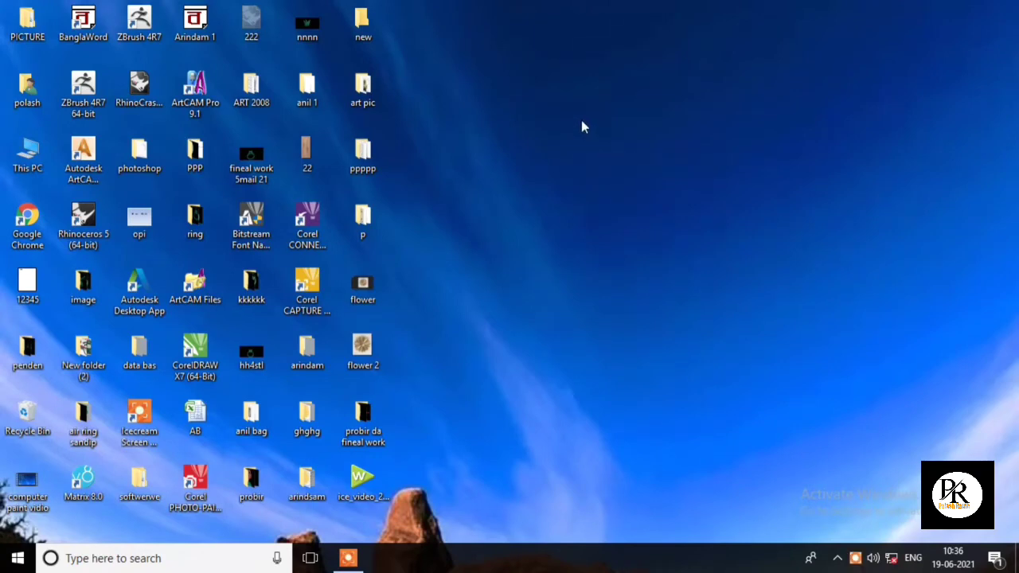
{"action": "right_click", "coordinate": [548, 147]}
{"action": "left_click", "coordinate": [598, 188]}
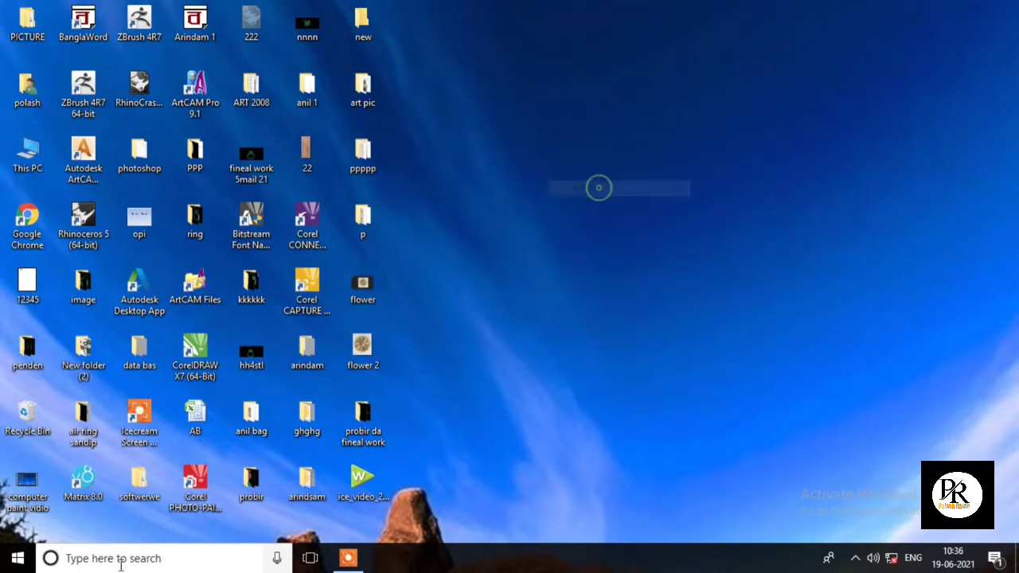
{"action": "left_click", "coordinate": [121, 560]}
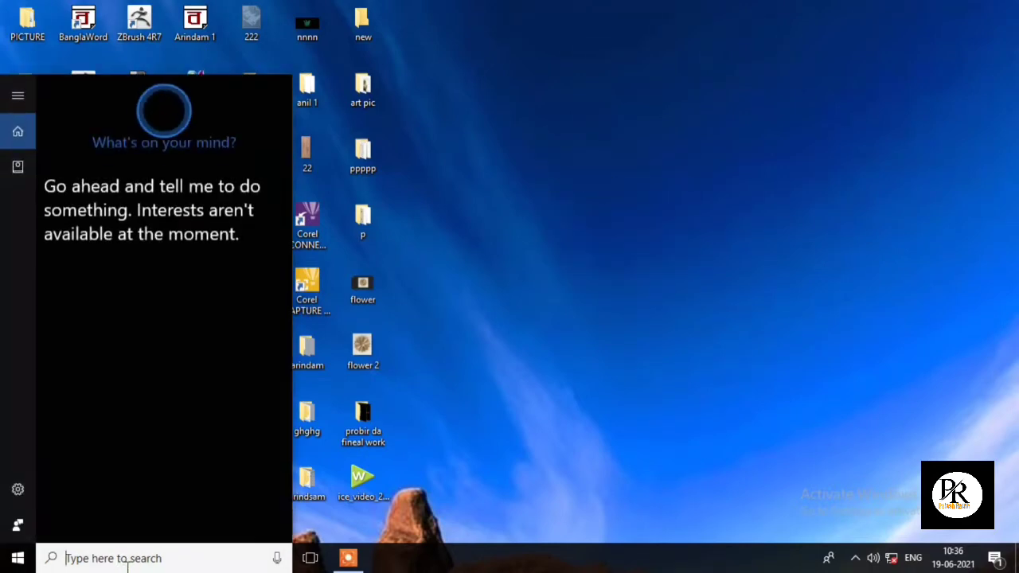
{"action": "right_click", "coordinate": [576, 190]}
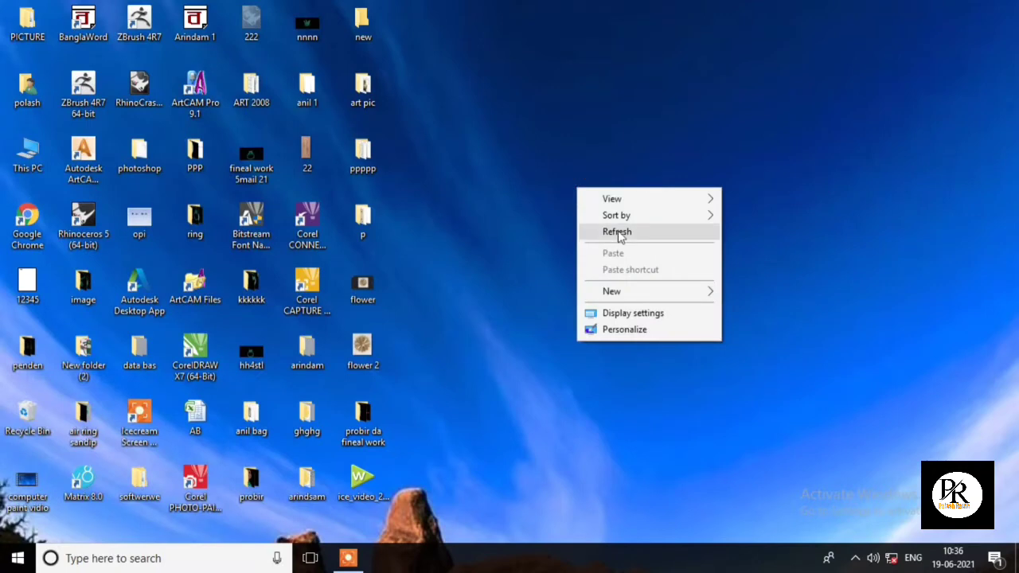
{"action": "left_click", "coordinate": [618, 232]}
{"action": "right_click", "coordinate": [533, 146]}
{"action": "left_click", "coordinate": [561, 192]}
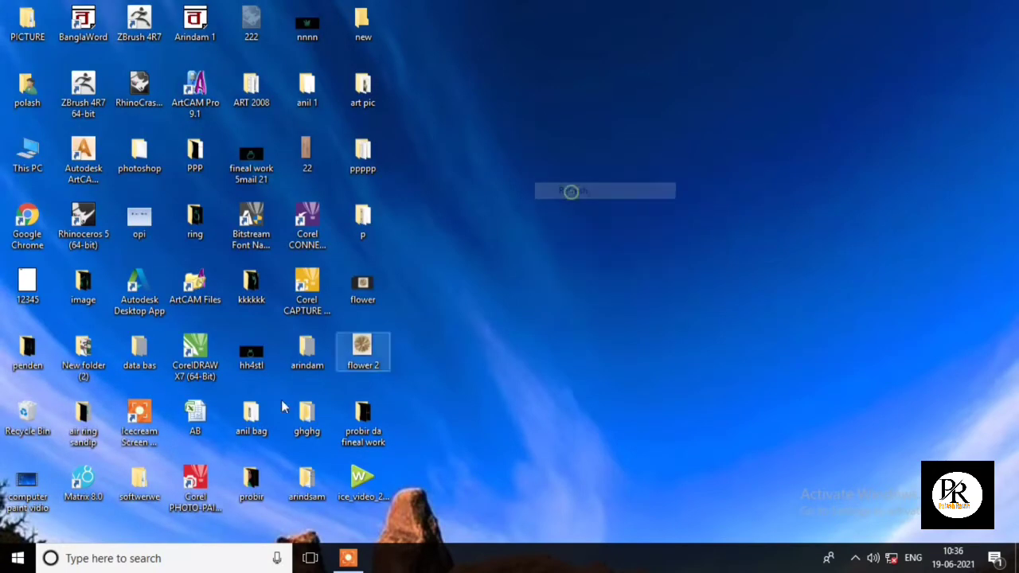
Search Windows for Word and launch Microsoft Office Word 2007 into a blank document.
{"action": "left_click", "coordinate": [96, 560]}
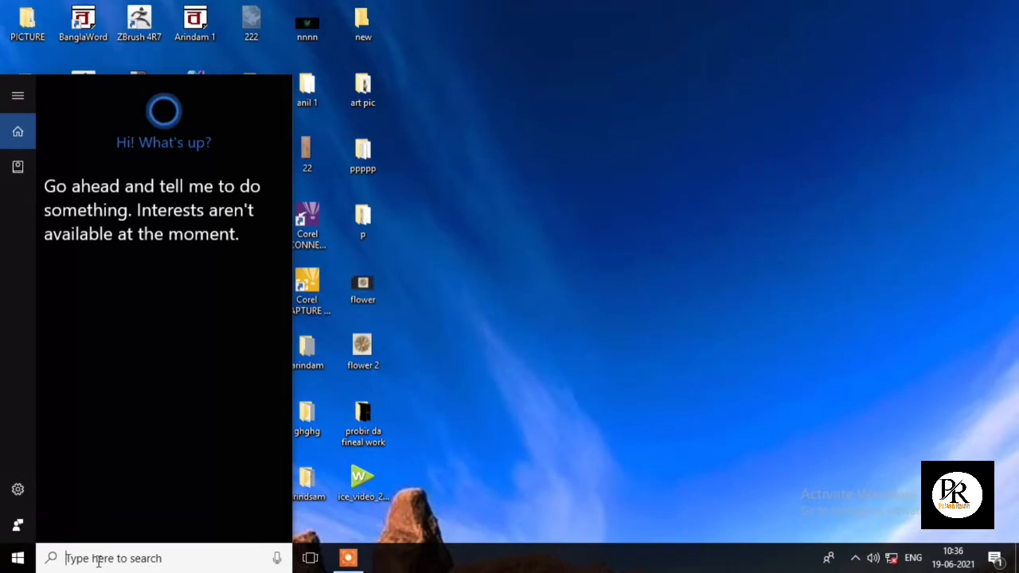
{"action": "type", "text": "wordpad"}
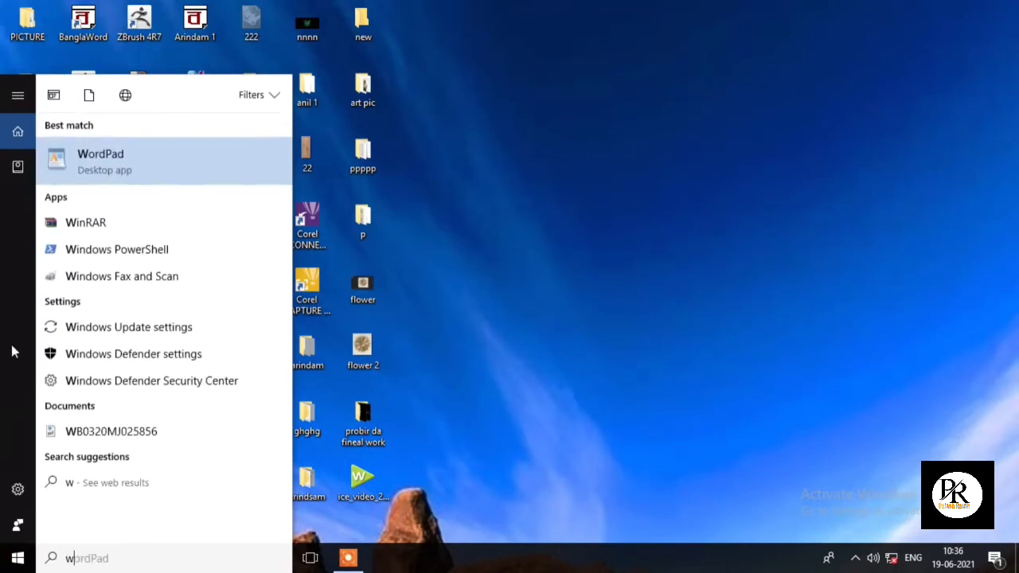
{"action": "key", "text": "BackSpace"}
{"action": "key", "text": "BackSpace"}
{"action": "key", "text": "BackSpace"}
{"action": "type", "text": "m"}
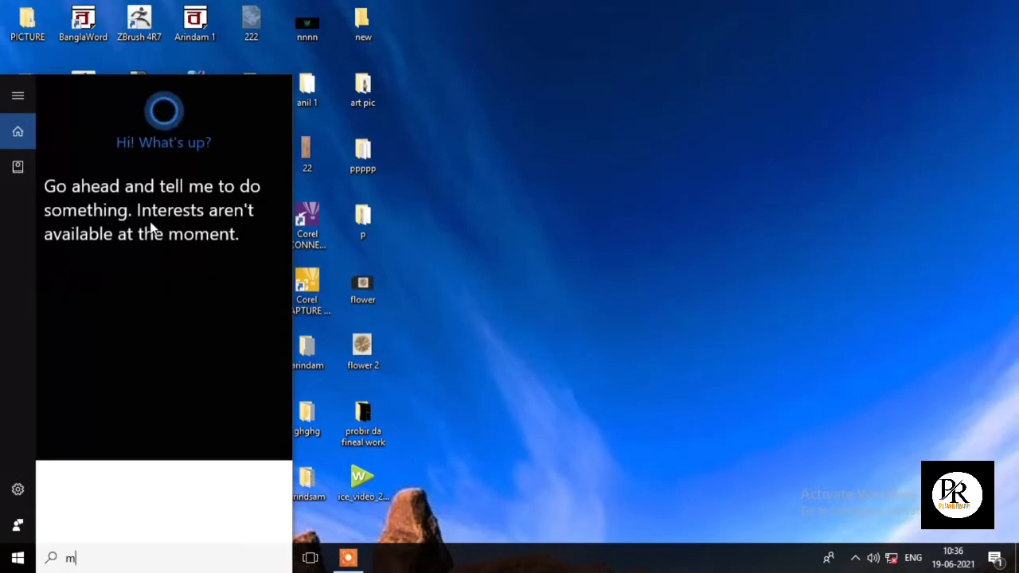
{"action": "left_click", "coordinate": [160, 152]}
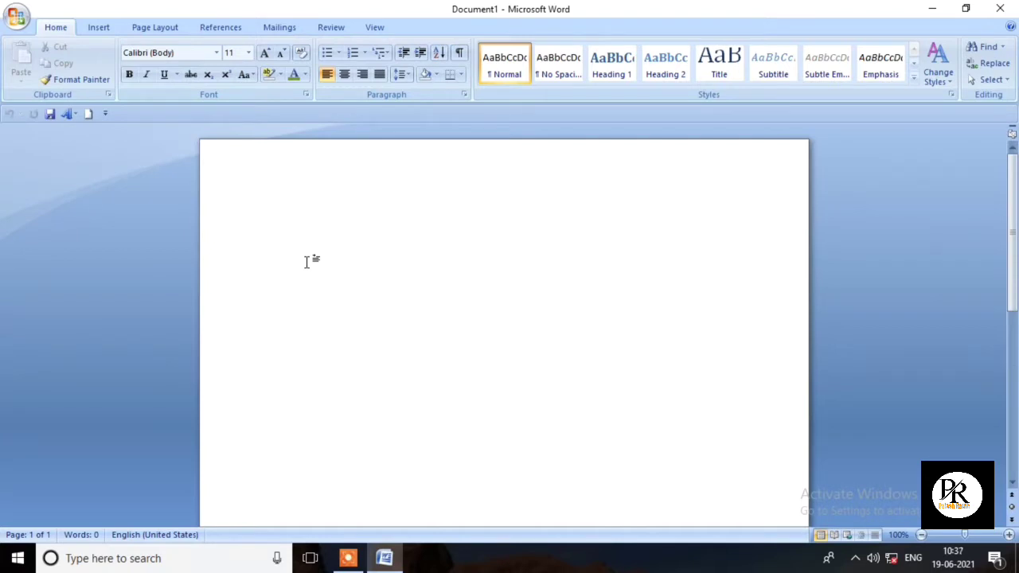
Enter =rand() at font size 28 to generate sample paragraphs.
{"action": "type", "text": "="}
{"action": "left_click", "coordinate": [253, 208]}
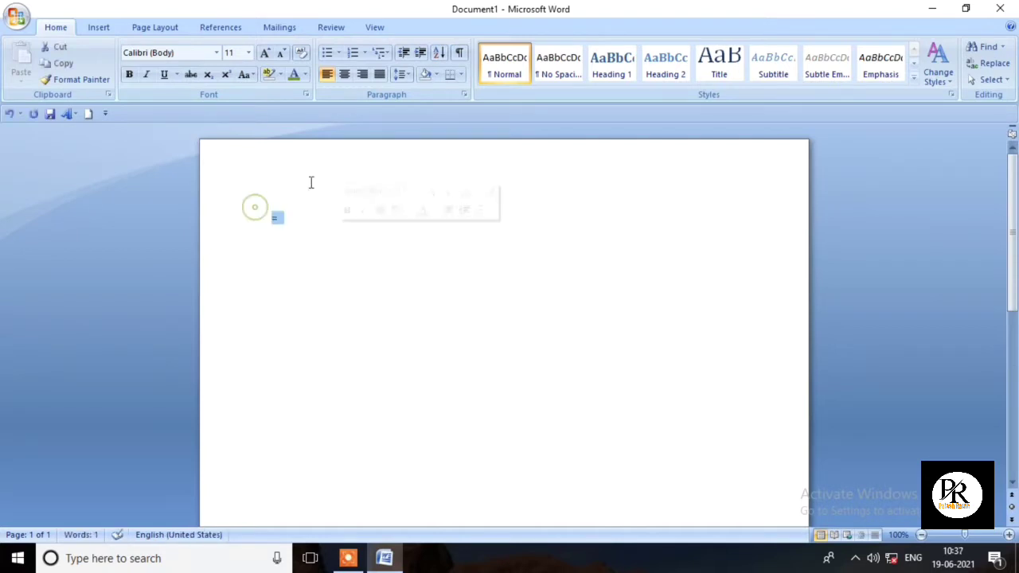
{"action": "left_click", "coordinate": [249, 53]}
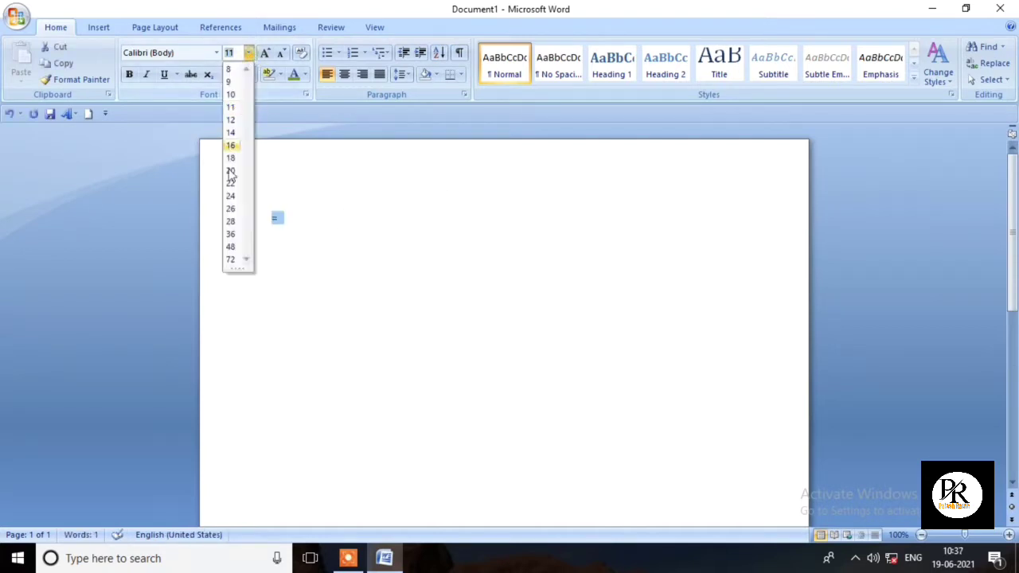
{"action": "left_click", "coordinate": [231, 222]}
{"action": "left_click", "coordinate": [316, 246]}
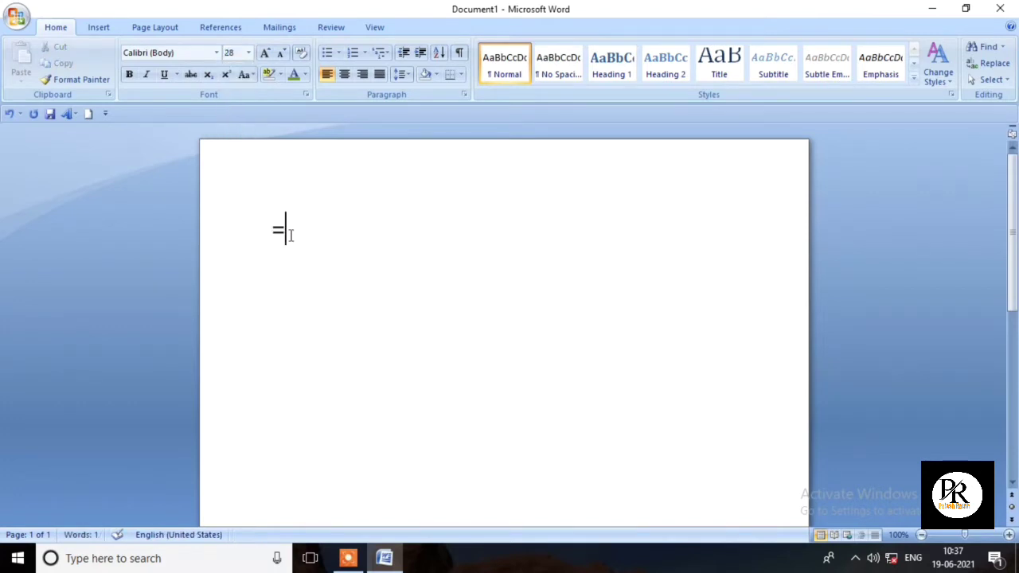
{"action": "type", "text": "r"}
{"action": "type", "text": "and"}
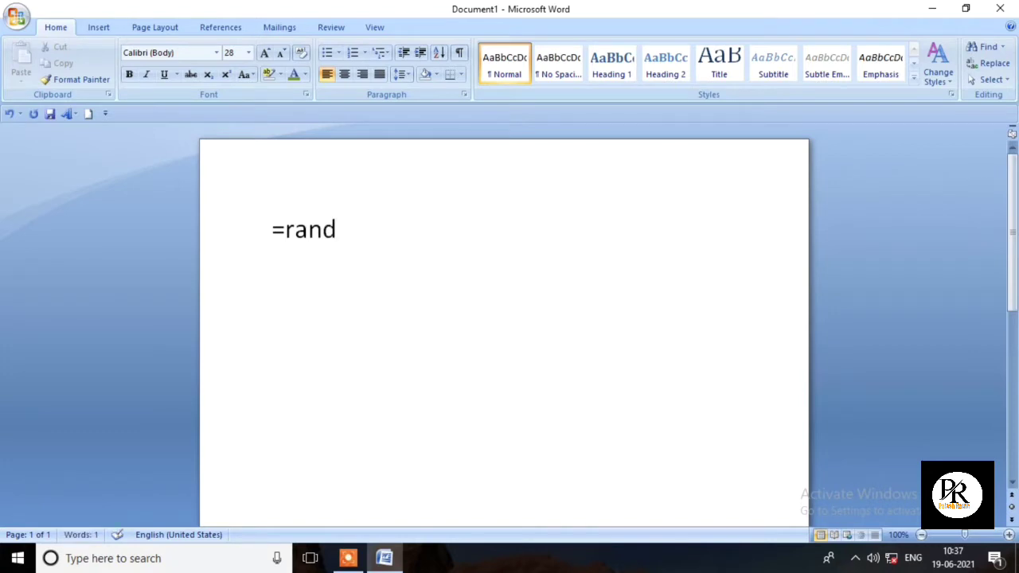
{"action": "type", "text": "("}
{"action": "type", "text": ")"}
{"action": "key", "text": "Return"}
Delete the trailing sample paragraphs.
{"action": "scroll", "coordinate": [439, 302], "scroll_direction": "up", "scroll_amount": 1}
{"action": "scroll", "coordinate": [438, 306], "scroll_direction": "up", "scroll_amount": 1}
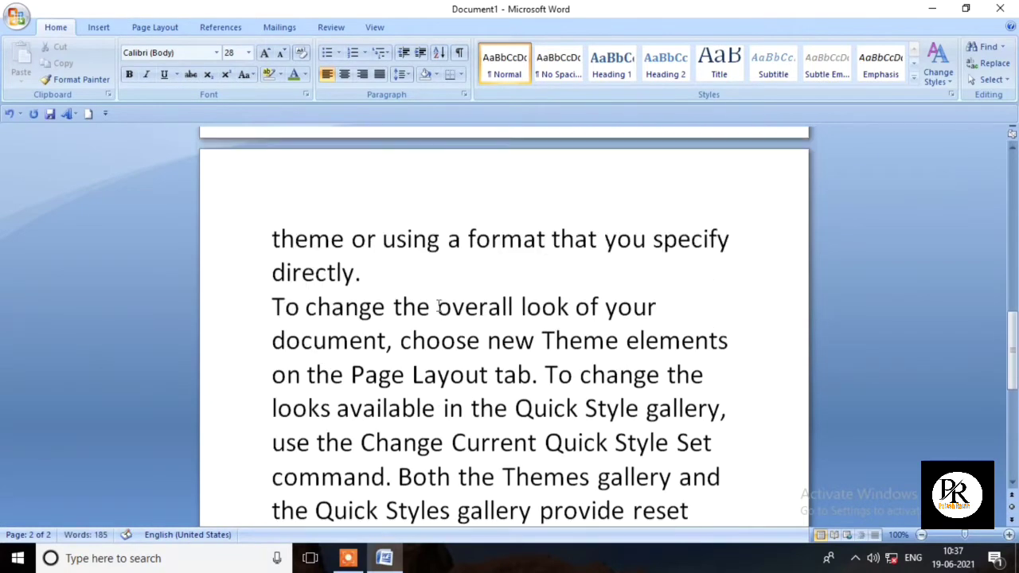
{"action": "scroll", "coordinate": [439, 307], "scroll_direction": "up", "scroll_amount": 5}
{"action": "scroll", "coordinate": [439, 304], "scroll_direction": "down", "scroll_amount": 3}
{"action": "scroll", "coordinate": [438, 303], "scroll_direction": "down", "scroll_amount": 2}
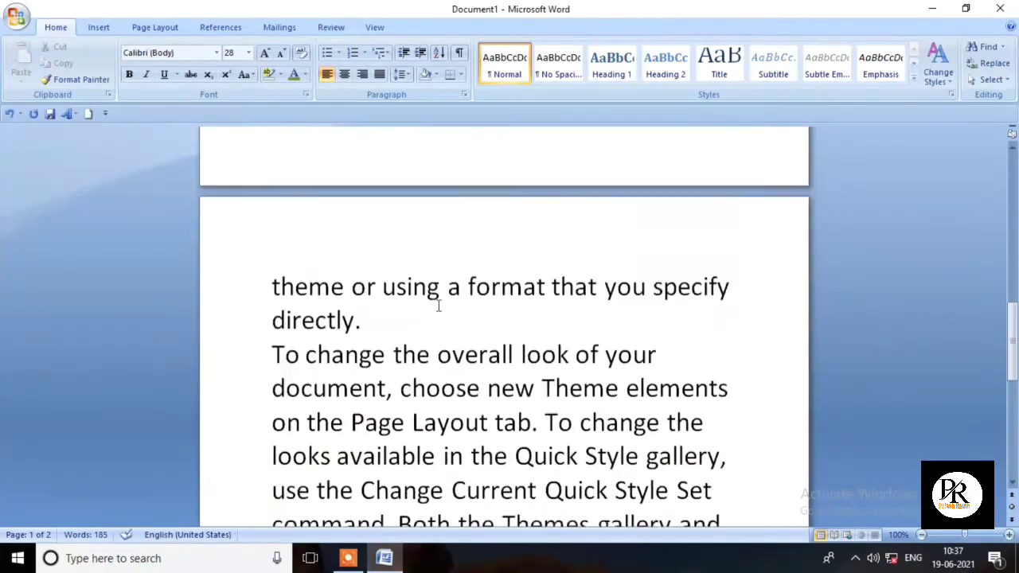
{"action": "scroll", "coordinate": [439, 308], "scroll_direction": "down", "scroll_amount": 4}
{"action": "left_click_drag", "start_coordinate": [439, 307], "coordinate": [303, 118]}
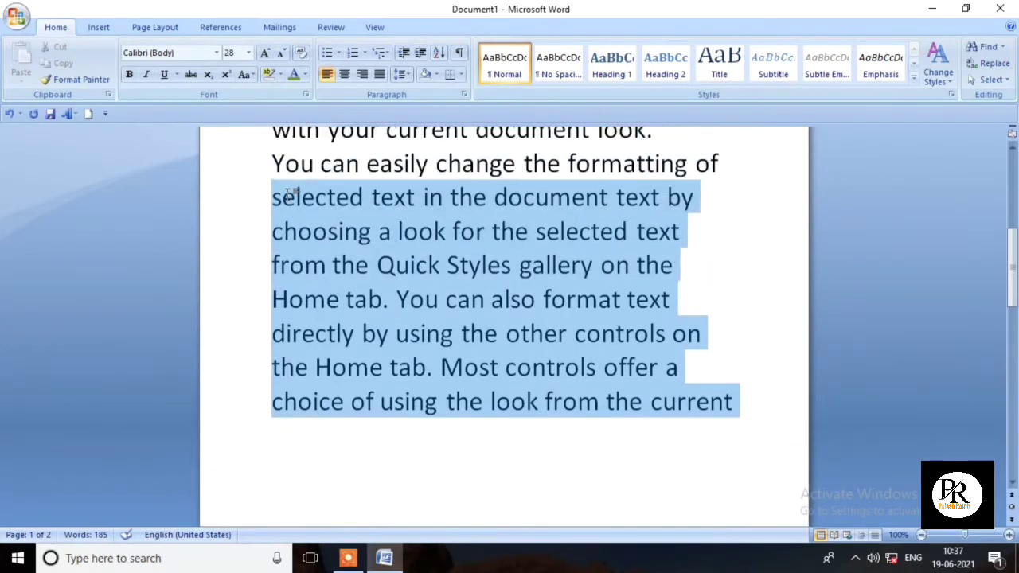
{"action": "left_click_drag", "start_coordinate": [302, 118], "coordinate": [285, 176]}
{"action": "key", "text": "Delete"}
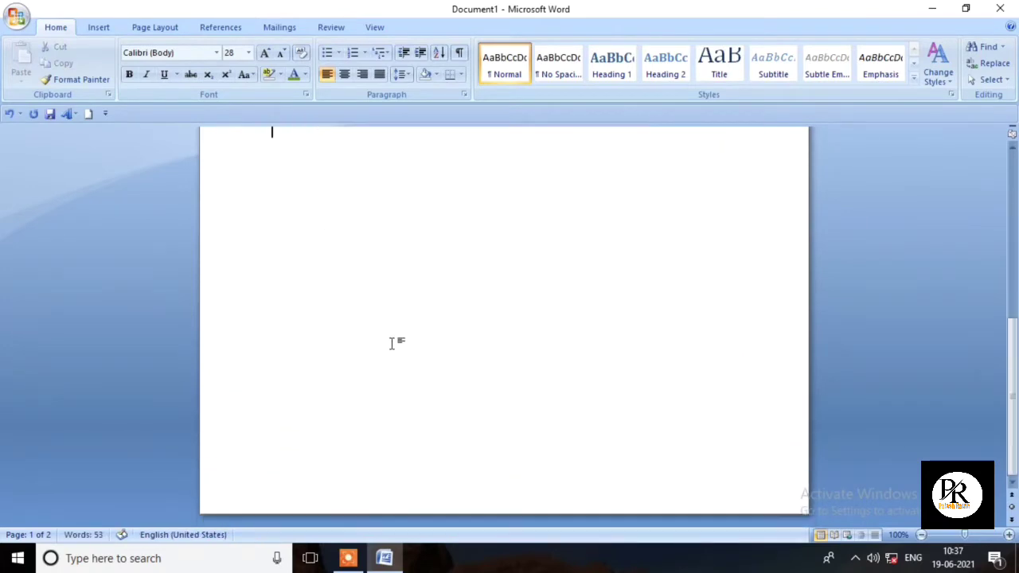
Delete the remaining extra sentences so one paragraph ends at 'lists, cover'.
{"action": "scroll", "coordinate": [391, 341], "scroll_direction": "up", "scroll_amount": 2}
{"action": "scroll", "coordinate": [394, 343], "scroll_direction": "up", "scroll_amount": 3}
{"action": "scroll", "coordinate": [394, 347], "scroll_direction": "down", "scroll_amount": 3}
{"action": "scroll", "coordinate": [399, 358], "scroll_direction": "down", "scroll_amount": 1}
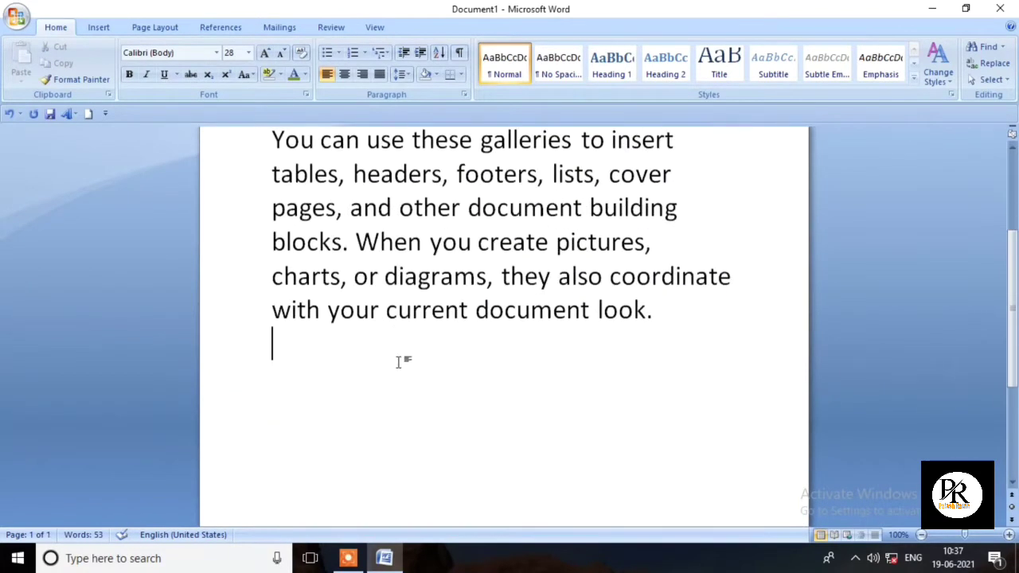
{"action": "scroll", "coordinate": [621, 366], "scroll_direction": "down", "scroll_amount": 1}
{"action": "scroll", "coordinate": [443, 403], "scroll_direction": "up", "scroll_amount": 1}
{"action": "left_click_drag", "start_coordinate": [700, 324], "coordinate": [266, 199]}
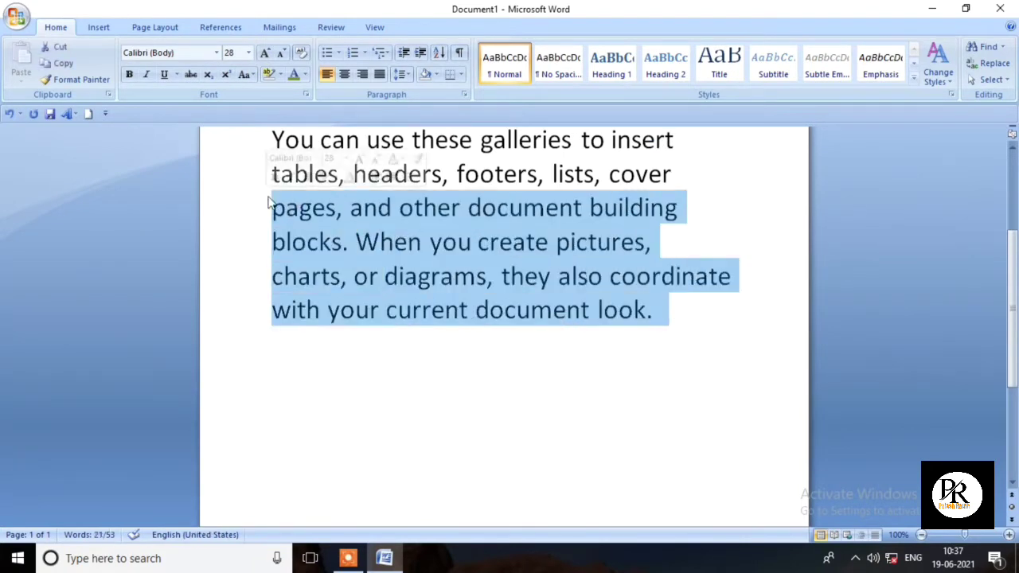
{"action": "key", "text": "Delete"}
{"action": "scroll", "coordinate": [448, 359], "scroll_direction": "up", "scroll_amount": 3}
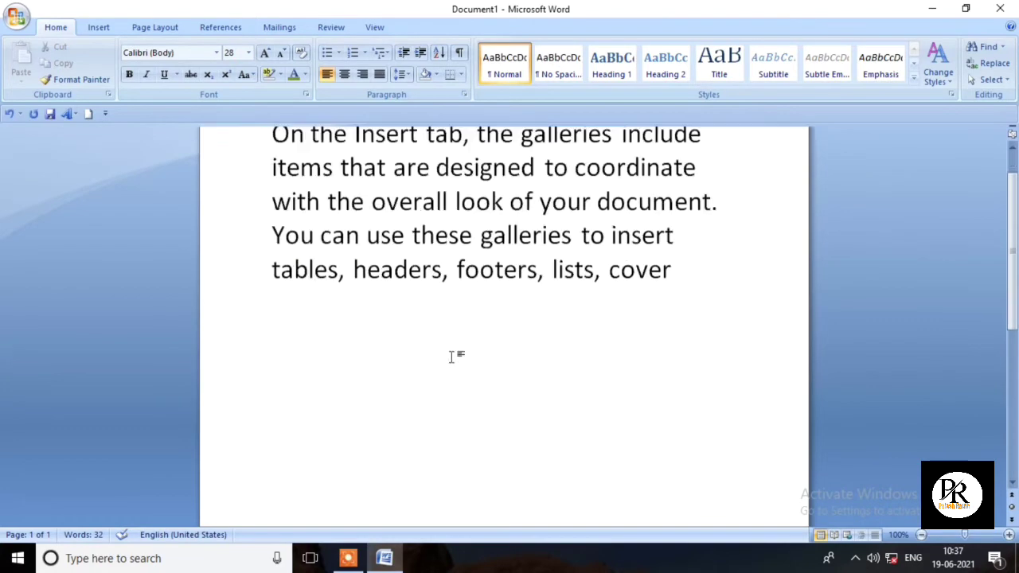
{"action": "scroll", "coordinate": [507, 340], "scroll_direction": "up", "scroll_amount": 1}
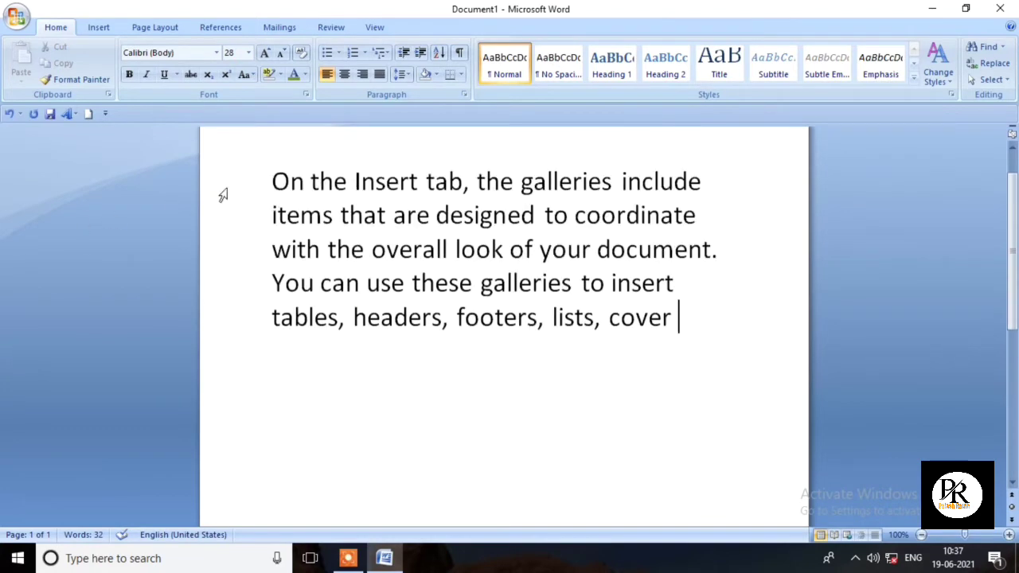
{"action": "left_click_drag", "start_coordinate": [272, 177], "coordinate": [674, 321]}
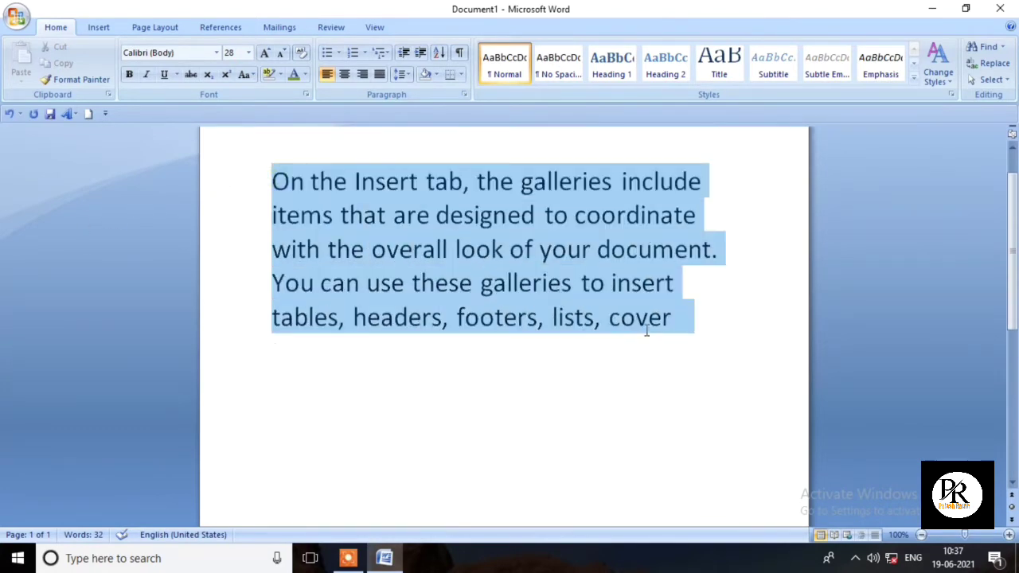
{"action": "left_click", "coordinate": [707, 387]}
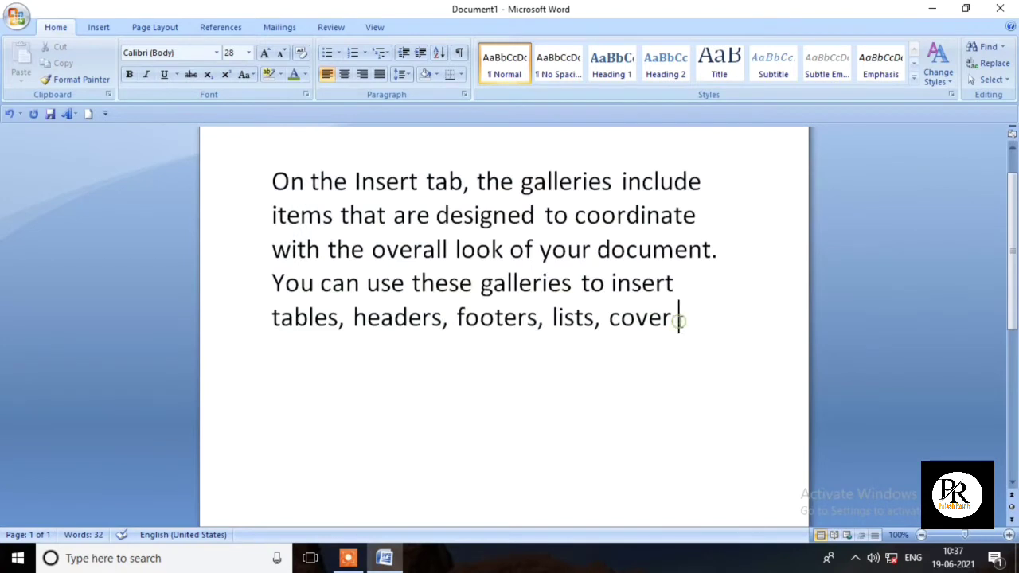
Add the line 'the students are hear by' below the paragraph and set it in Cooper Black.
{"action": "key", "text": "Return"}
{"action": "key", "text": "Return"}
{"action": "key", "text": "Return"}
{"action": "key", "text": "Return"}
{"action": "type", "text": "th"}
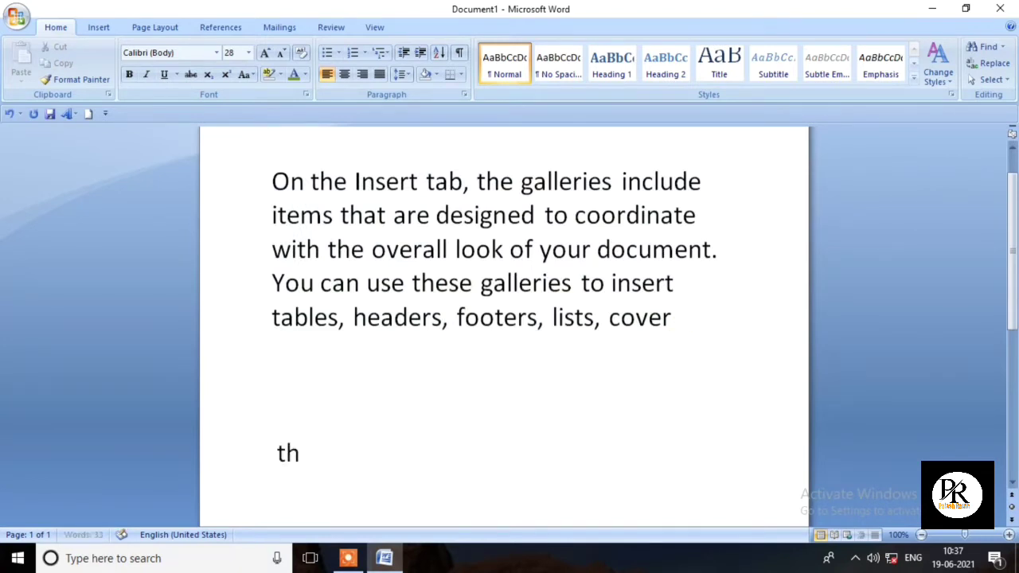
{"action": "type", "text": "e s"}
{"action": "type", "text": "tu"}
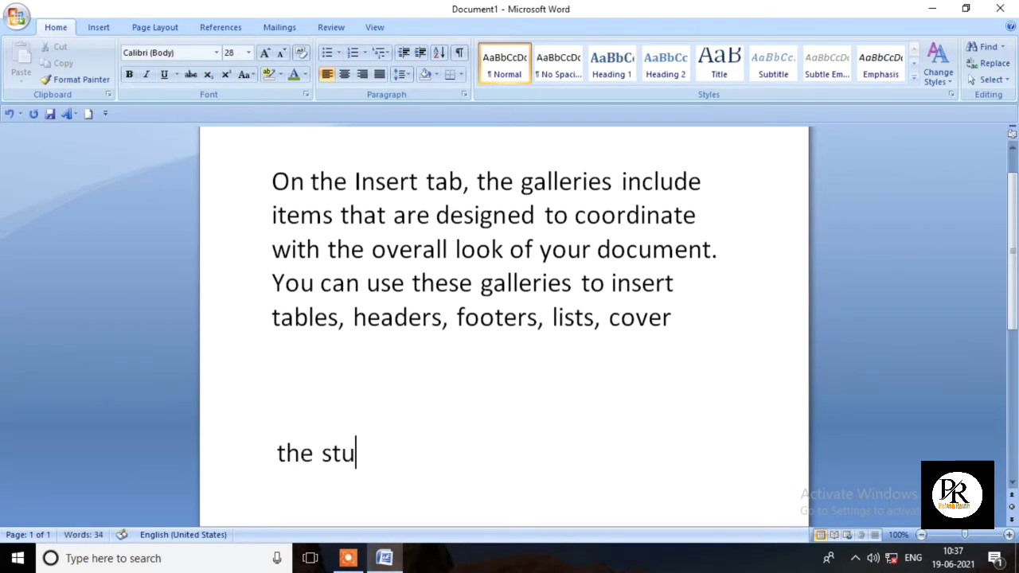
{"action": "type", "text": "dents "}
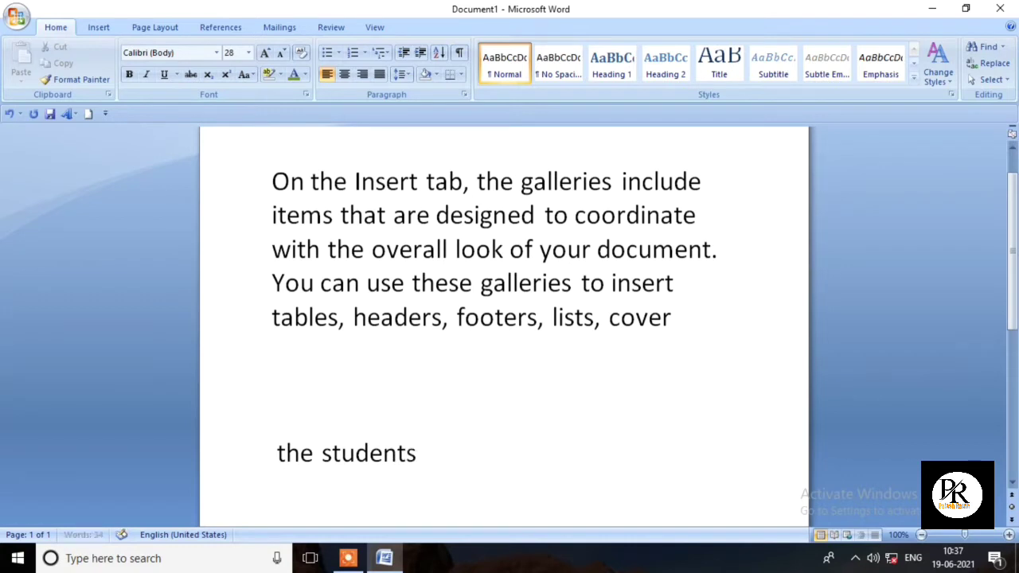
{"action": "type", "text": "are "}
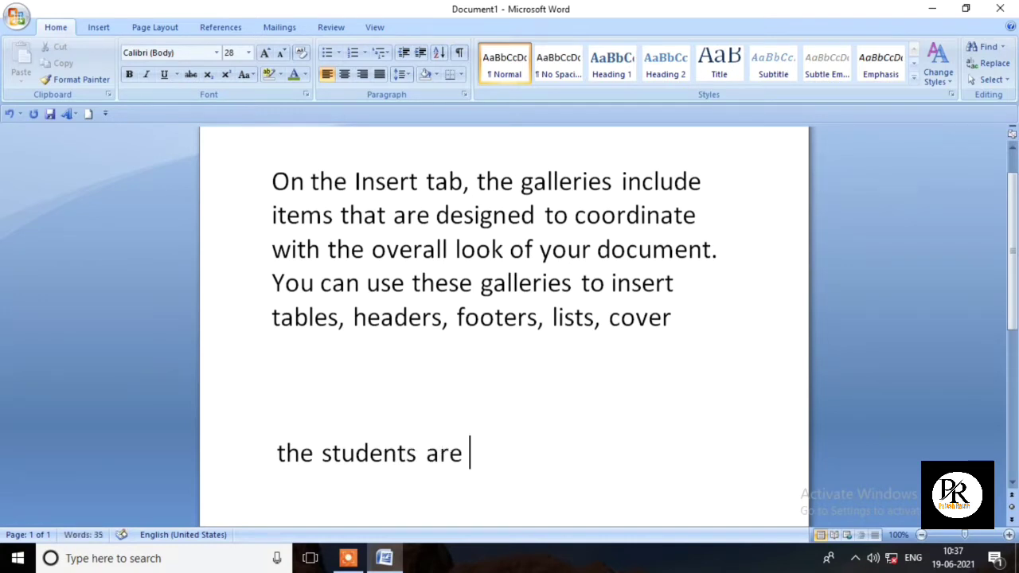
{"action": "type", "text": "hear "}
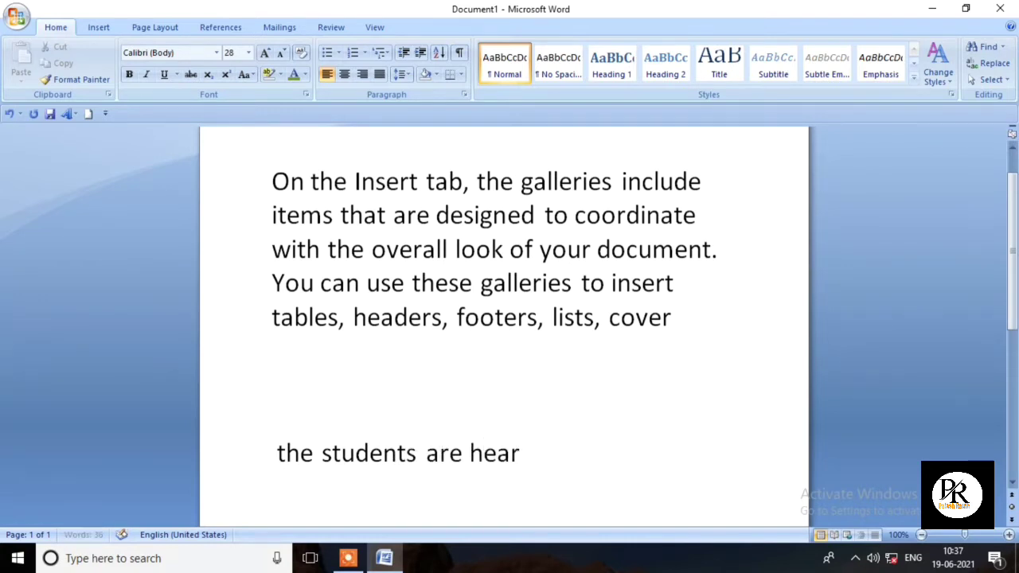
{"action": "type", "text": "by"}
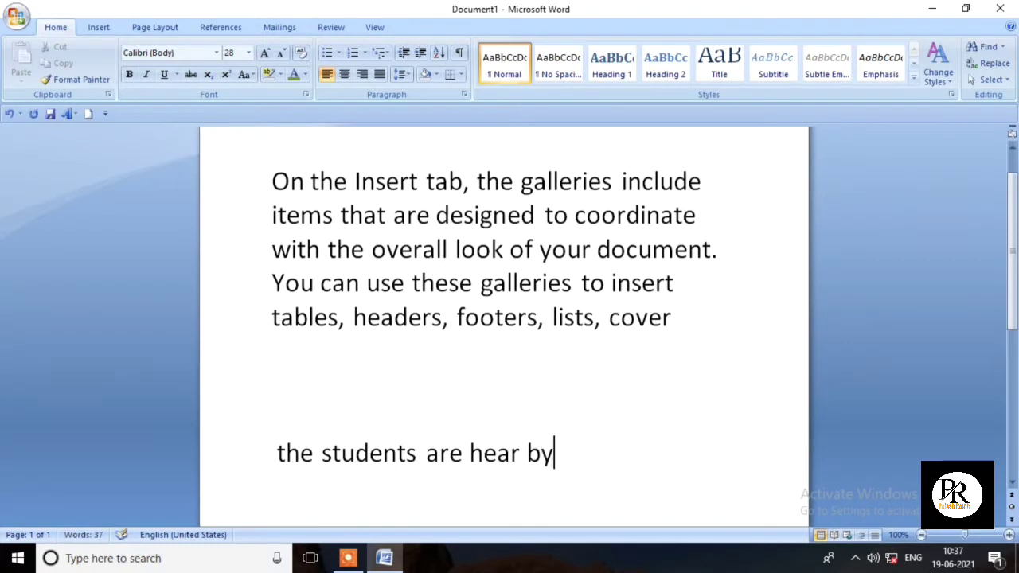
{"action": "left_click_drag", "start_coordinate": [581, 454], "coordinate": [286, 425]}
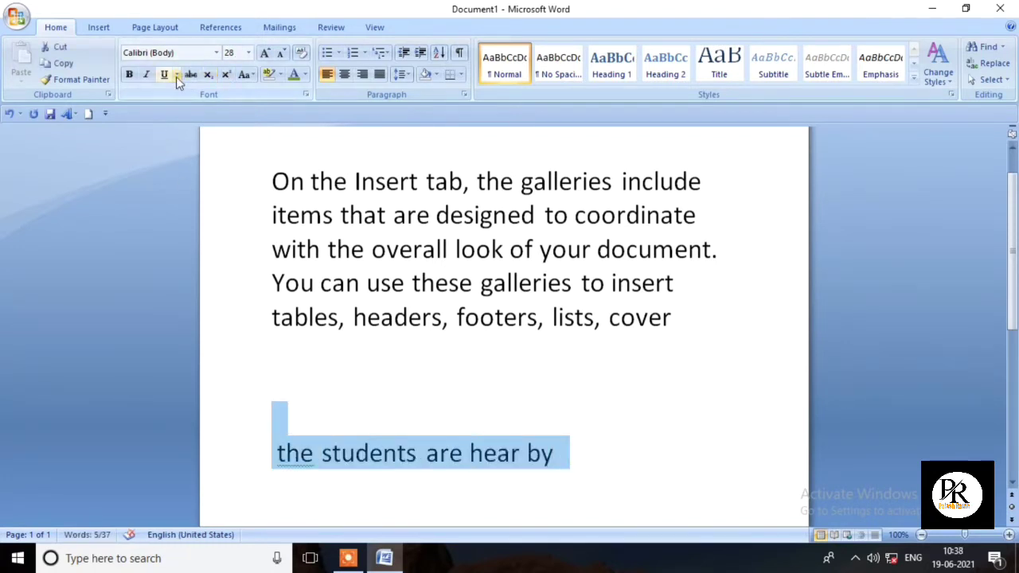
{"action": "left_click", "coordinate": [215, 54]}
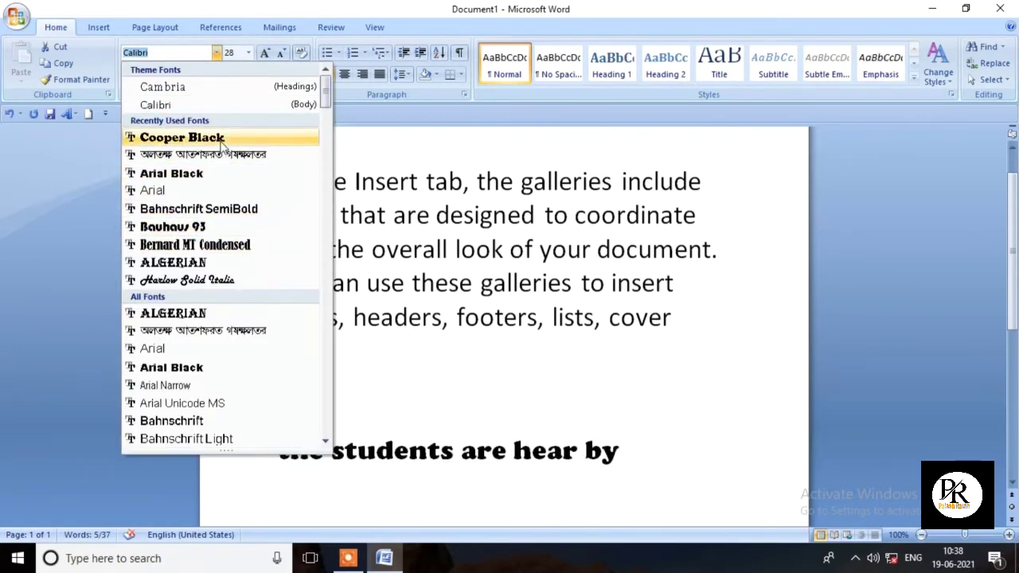
{"action": "left_click", "coordinate": [222, 138]}
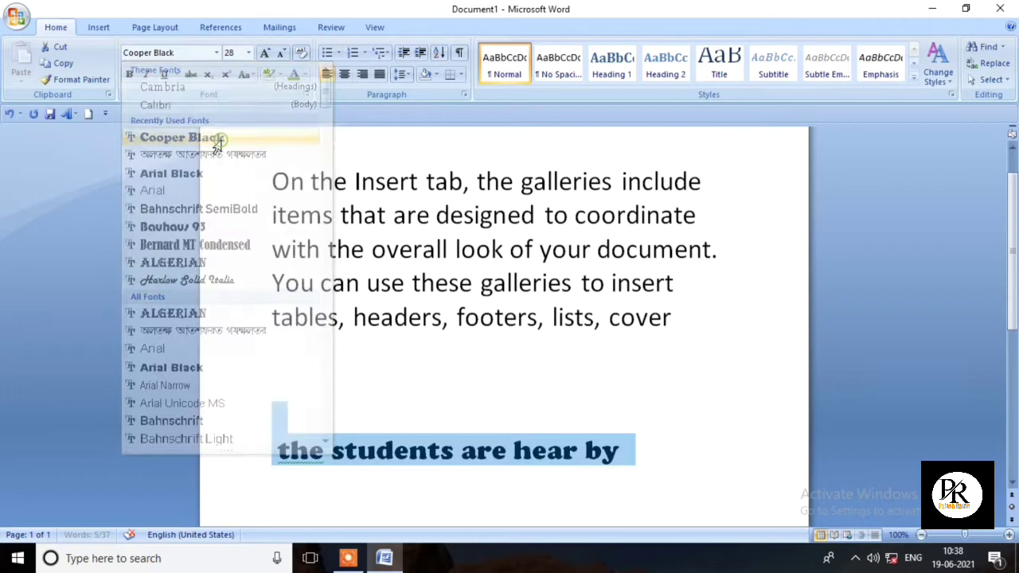
{"action": "left_click", "coordinate": [617, 368]}
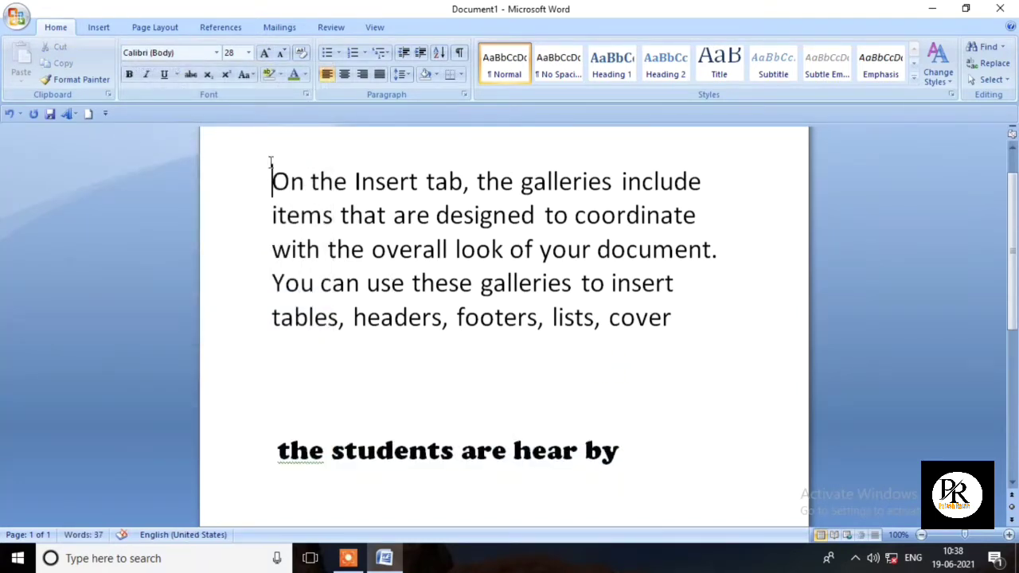
Set the first sample paragraph in Arial, leaving the last line in Cooper Black.
{"action": "left_click_drag", "start_coordinate": [273, 182], "coordinate": [551, 353]}
{"action": "left_click_drag", "start_coordinate": [277, 451], "coordinate": [618, 454]}
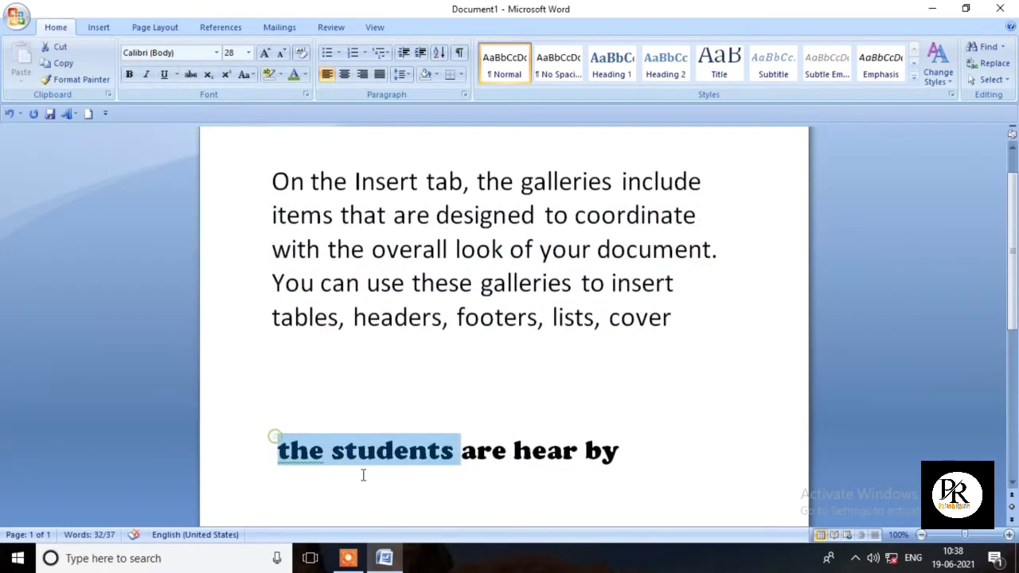
{"action": "left_click_drag", "start_coordinate": [271, 177], "coordinate": [510, 353]}
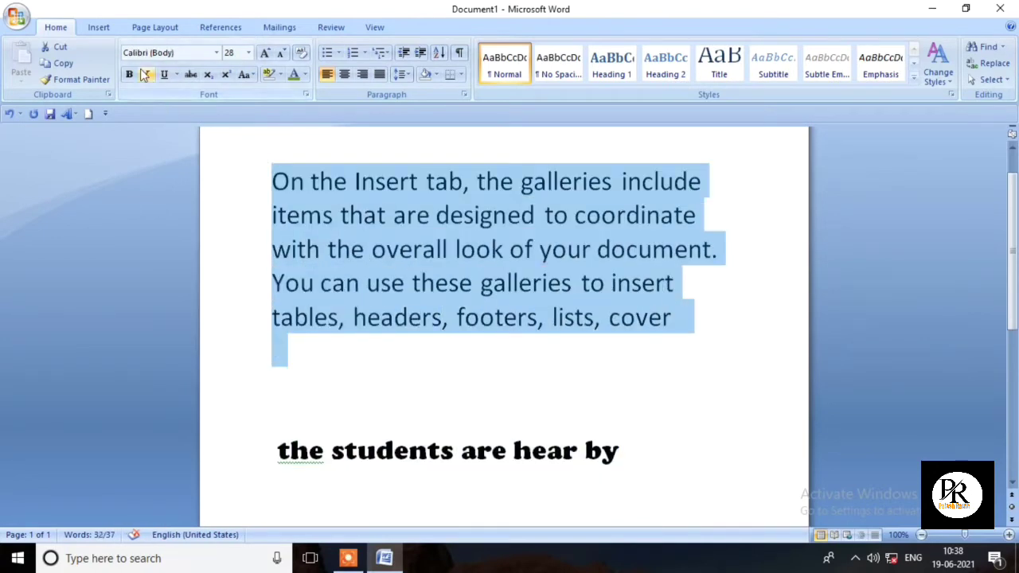
{"action": "left_click", "coordinate": [216, 52]}
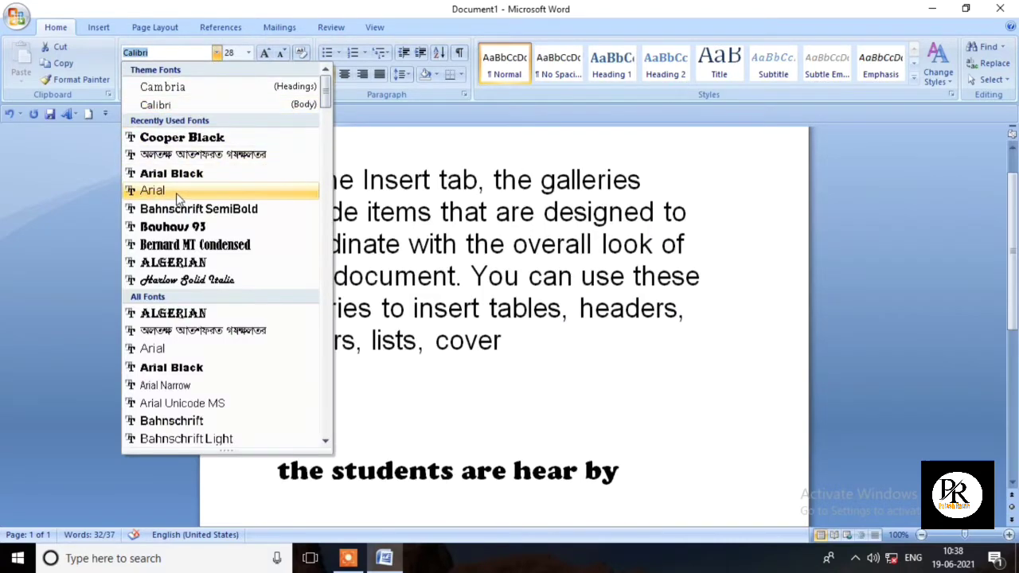
{"action": "left_click", "coordinate": [177, 192]}
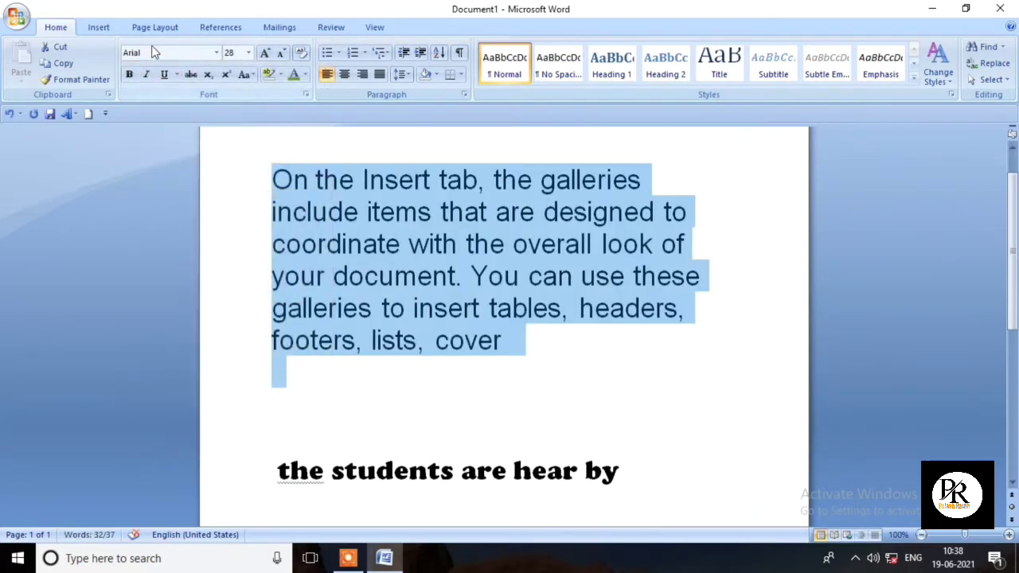
{"action": "left_click", "coordinate": [542, 341]}
{"action": "mouse_move", "coordinate": [314, 452]}
{"action": "left_mouse_down"}
{"action": "mouse_move", "coordinate": [406, 512]}
{"action": "mouse_move", "coordinate": [629, 478]}
{"action": "left_mouse_up"}
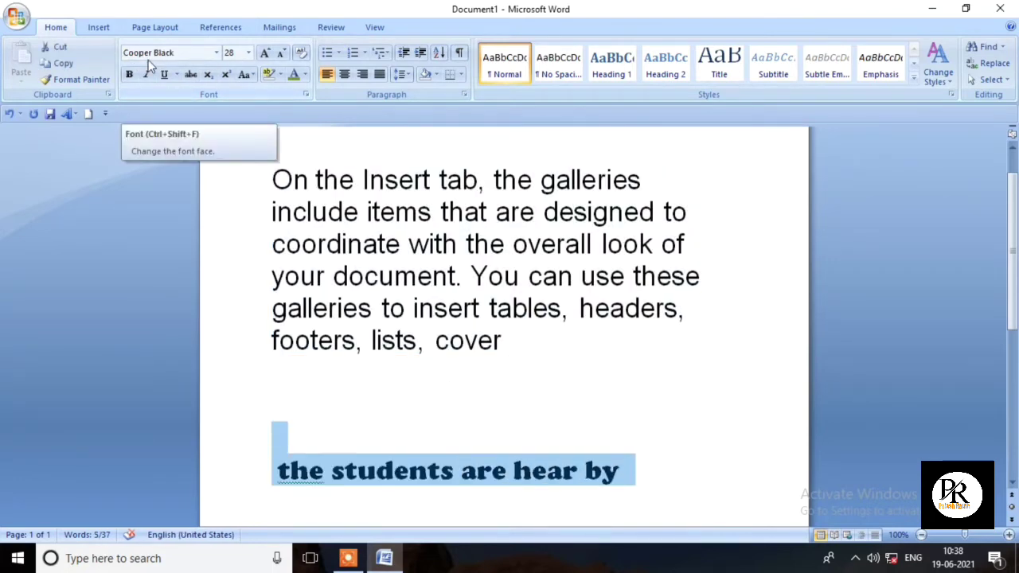
{"action": "left_click", "coordinate": [585, 358]}
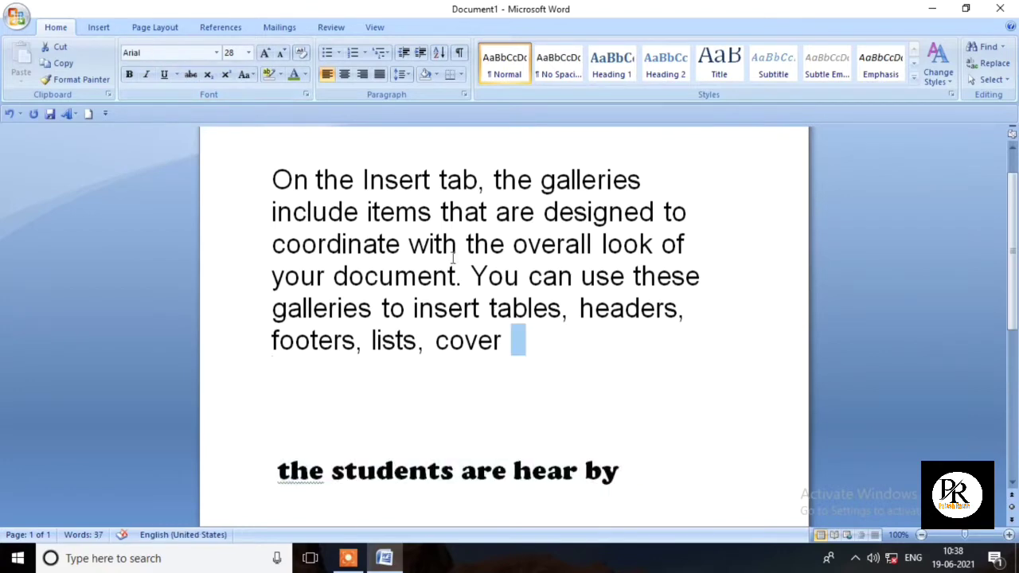
{"action": "scroll", "coordinate": [478, 278], "scroll_direction": "down", "scroll_amount": 2}
{"action": "scroll", "coordinate": [512, 302], "scroll_direction": "up", "scroll_amount": 2}
{"action": "scroll", "coordinate": [508, 263], "scroll_direction": "down", "scroll_amount": 1}
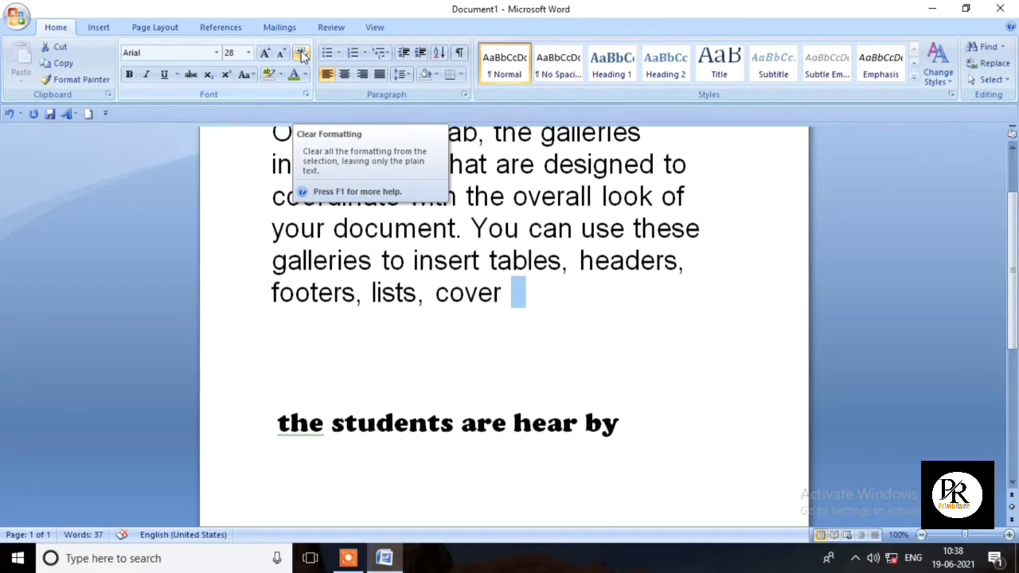
Apply Clear Formatting to all document text so it becomes 11-point Calibri.
{"action": "left_click", "coordinate": [537, 337]}
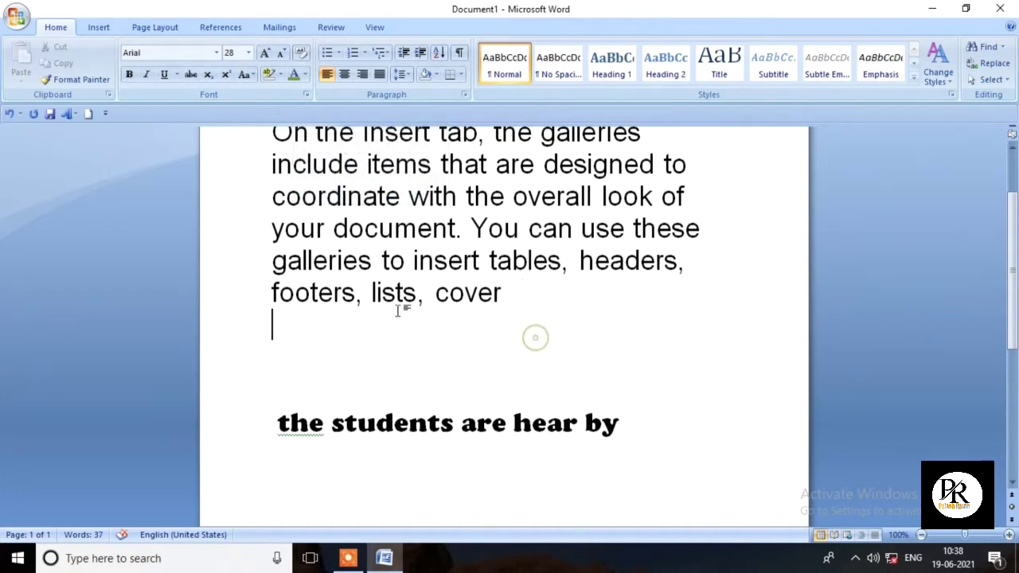
{"action": "scroll", "coordinate": [439, 334], "scroll_direction": "down", "scroll_amount": 1}
{"action": "scroll", "coordinate": [439, 326], "scroll_direction": "up", "scroll_amount": 1}
{"action": "scroll", "coordinate": [438, 327], "scroll_direction": "up", "scroll_amount": 1}
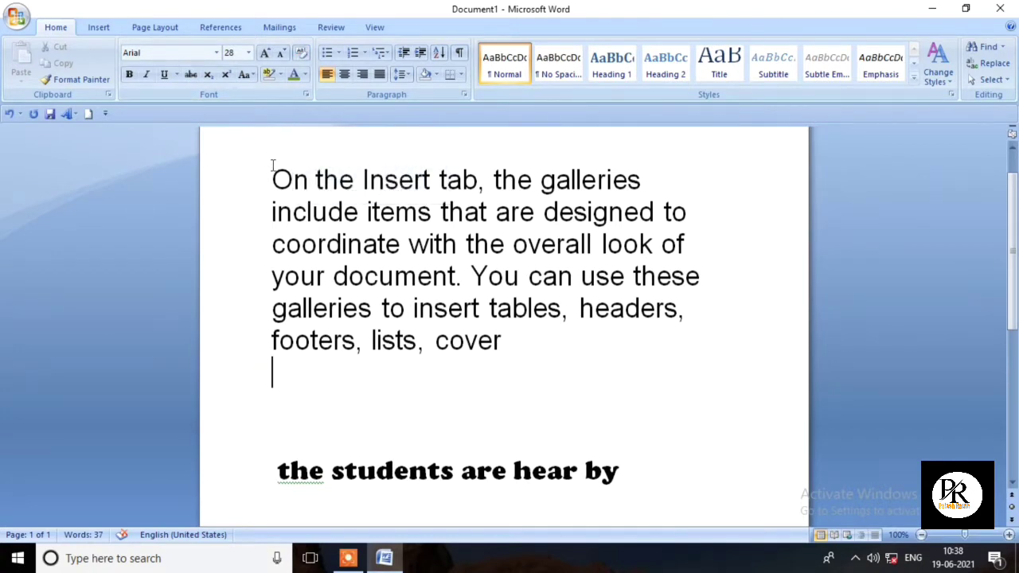
{"action": "mouse_move", "coordinate": [272, 165]}
{"action": "left_mouse_down"}
{"action": "mouse_move", "coordinate": [315, 247]}
{"action": "mouse_move", "coordinate": [627, 507]}
{"action": "left_mouse_up"}
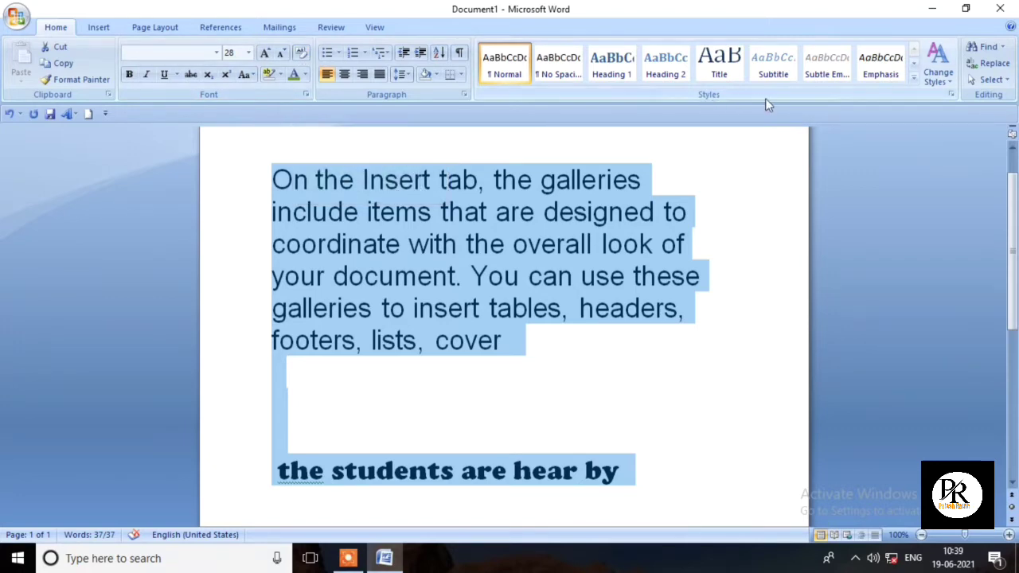
{"action": "left_click", "coordinate": [915, 79]}
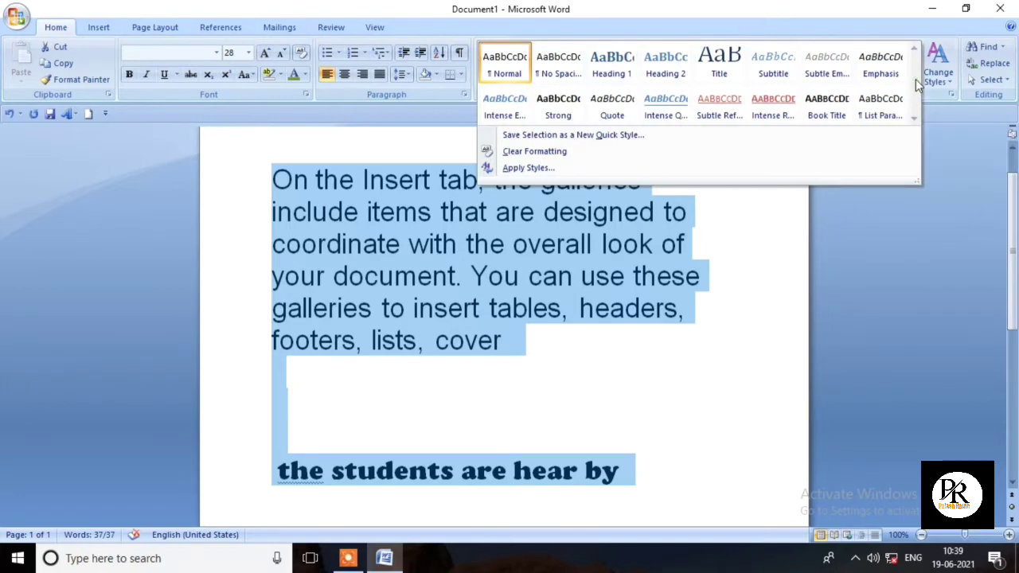
{"action": "left_click", "coordinate": [538, 151]}
{"action": "left_click", "coordinate": [495, 319]}
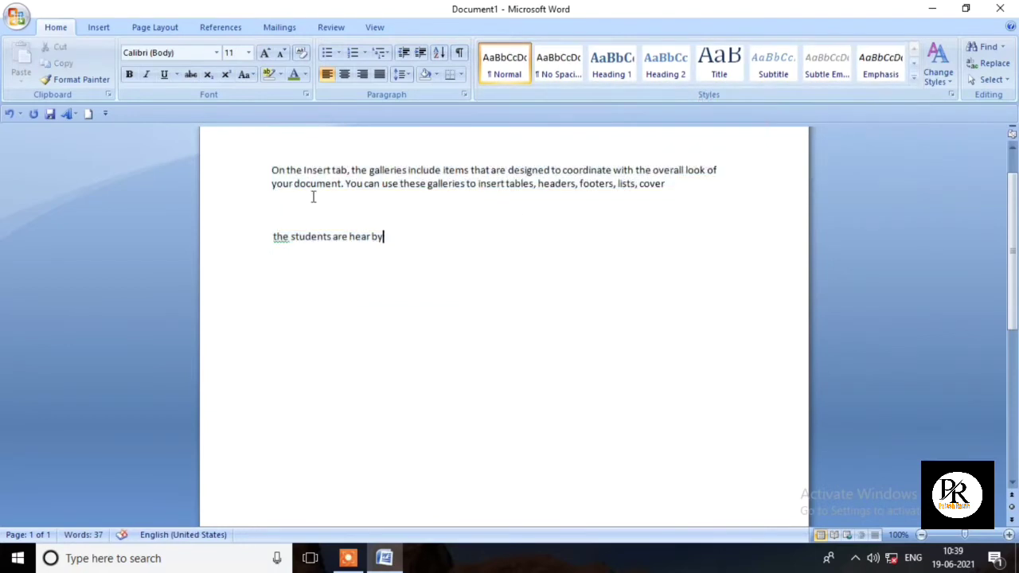
{"action": "scroll", "coordinate": [303, 185], "scroll_direction": "up", "scroll_amount": 1}
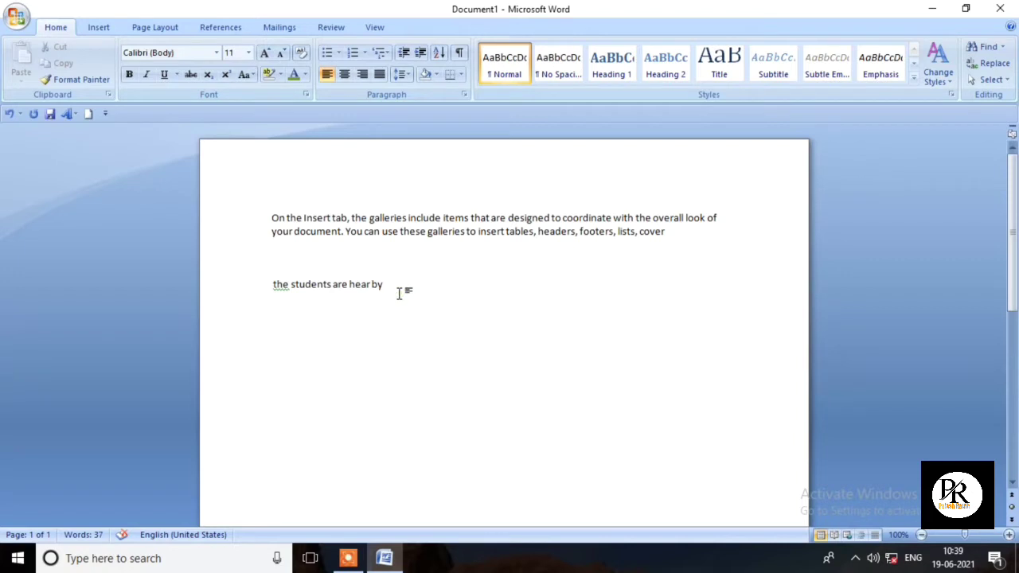
Add a blank line below 'the students are hear by' and turn on Subscript.
{"action": "key", "text": "Return"}
{"action": "key", "text": "Return"}
{"action": "left_click", "coordinate": [206, 74]}
Type 'a' on the new line and enlarge it to 48 points.
{"action": "type", "text": "a"}
{"action": "double_click", "coordinate": [292, 340]}
{"action": "left_click", "coordinate": [249, 53]}
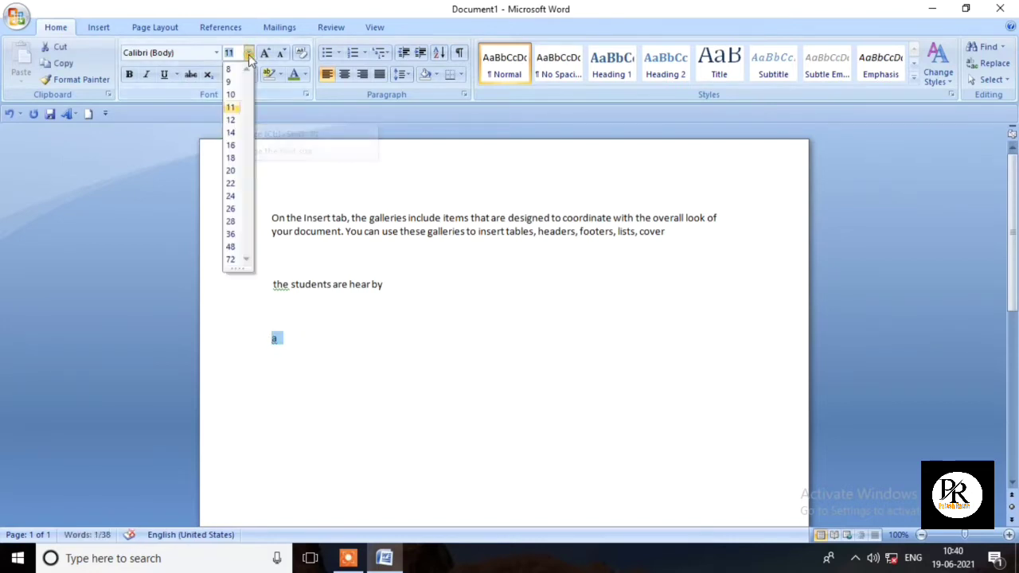
{"action": "left_click", "coordinate": [232, 247]}
{"action": "left_click", "coordinate": [390, 393]}
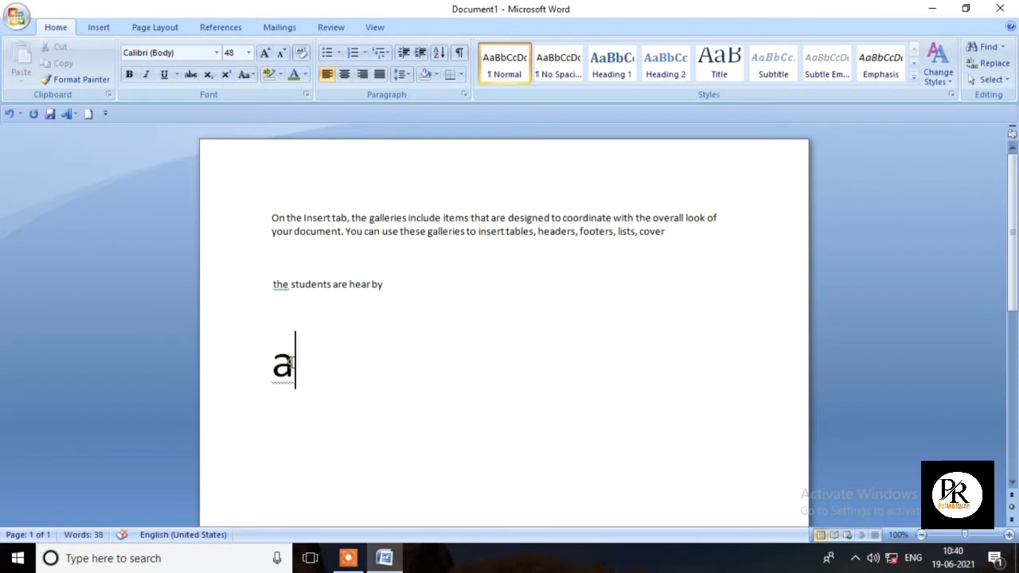
Continue the line as a₂h₃ with the 2 and 3 as subscripts.
{"action": "left_click", "coordinate": [210, 74]}
{"action": "type", "text": "2"}
{"action": "left_click", "coordinate": [210, 76]}
{"action": "type", "text": "h"}
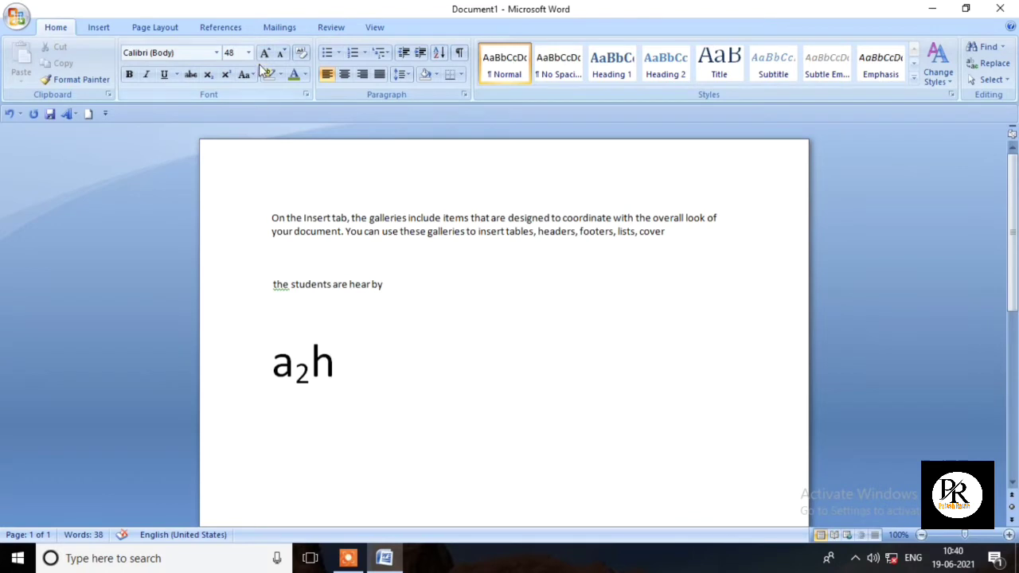
{"action": "left_click", "coordinate": [209, 75]}
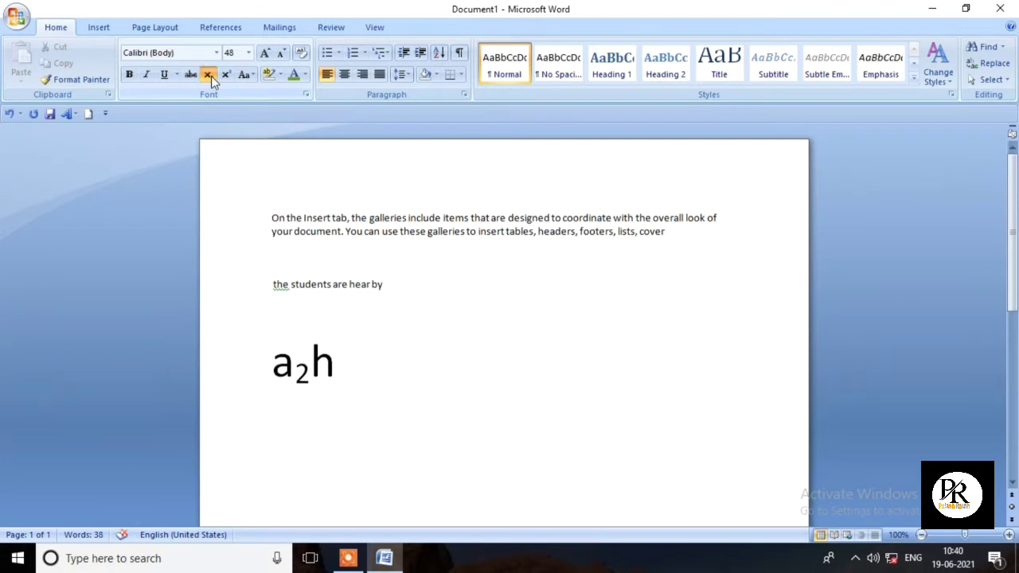
{"action": "type", "text": "3"}
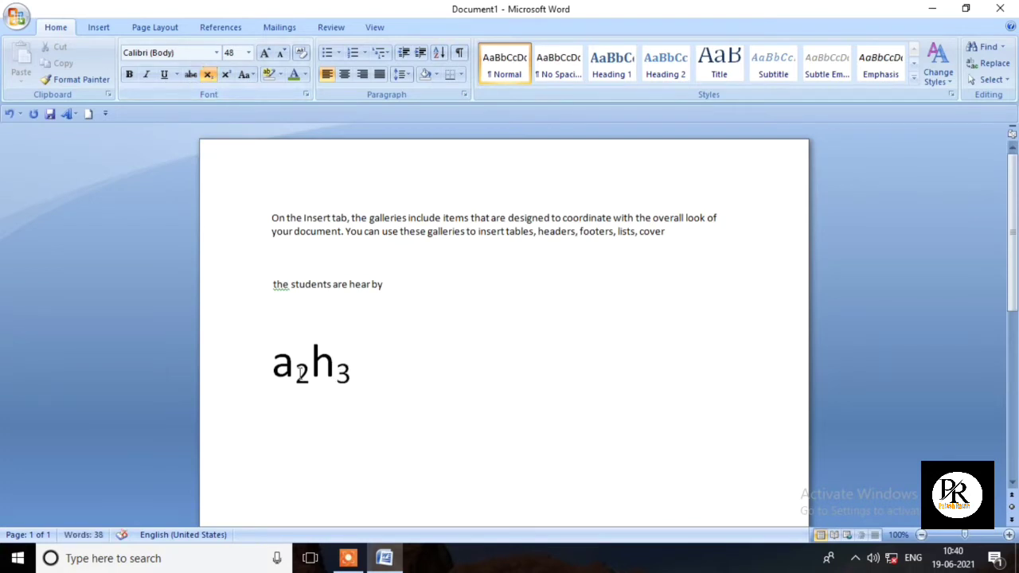
{"action": "left_click", "coordinate": [215, 78]}
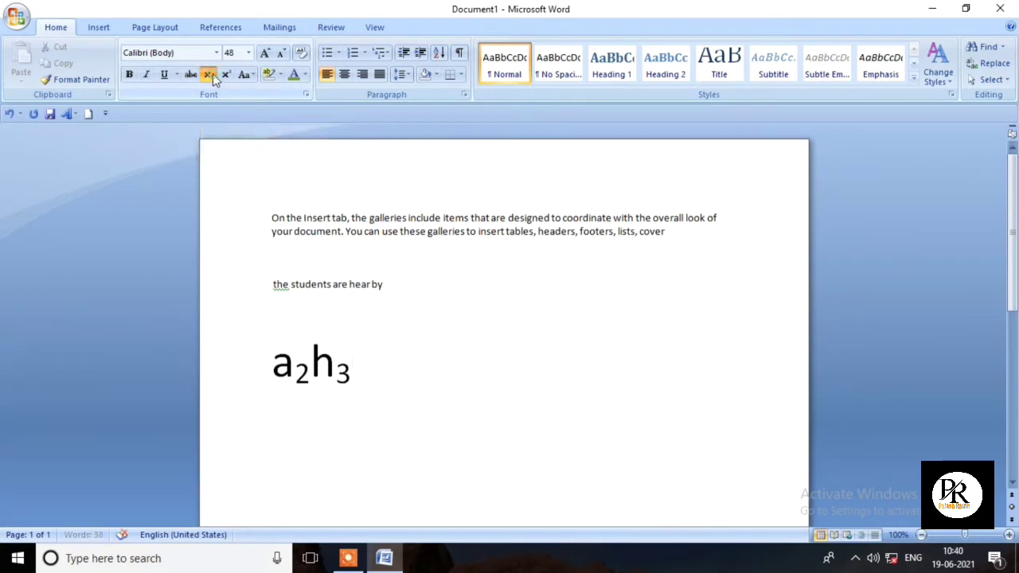
Delete the a₂h₃ line and type a new 'a' at size 48.
{"action": "left_click_drag", "start_coordinate": [419, 362], "coordinate": [246, 364]}
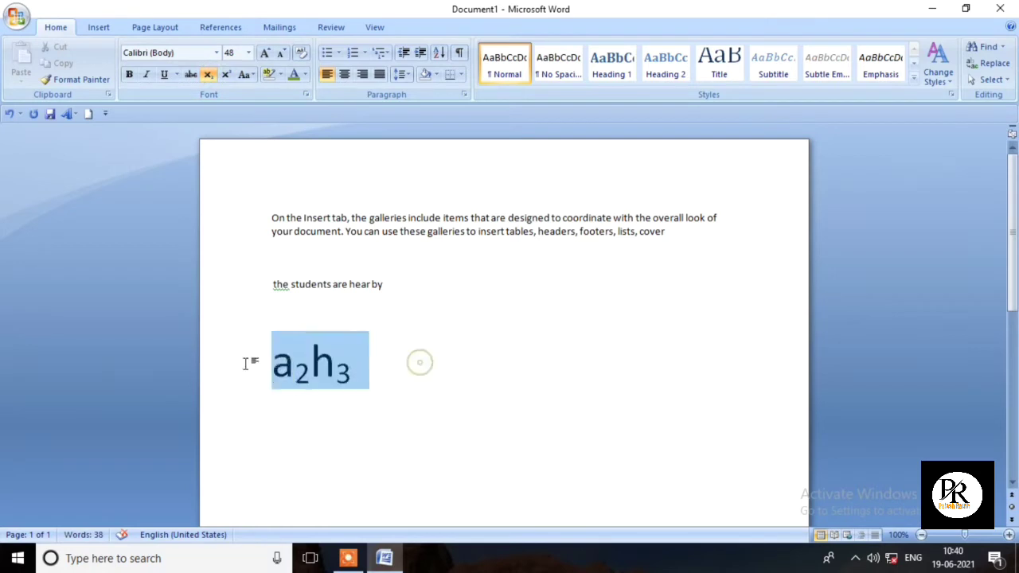
{"action": "key", "text": "Delete"}
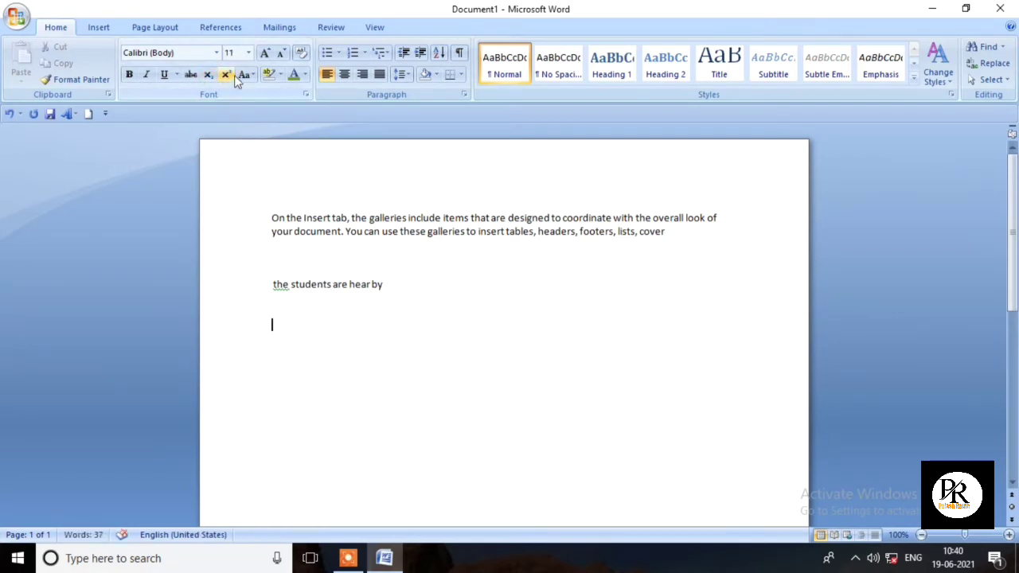
{"action": "left_click", "coordinate": [226, 75]}
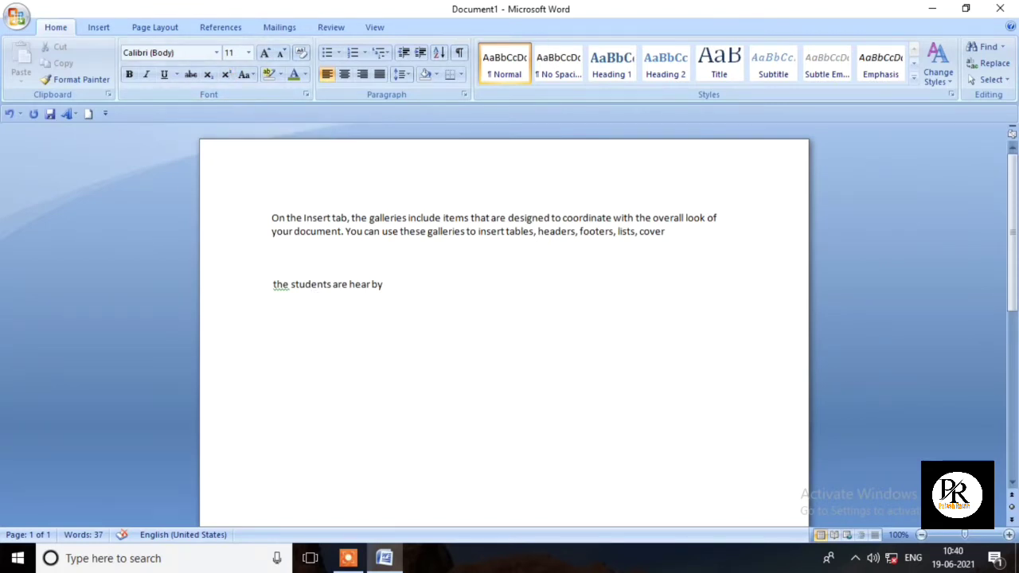
{"action": "type", "text": "a"}
{"action": "double_click", "coordinate": [274, 324]}
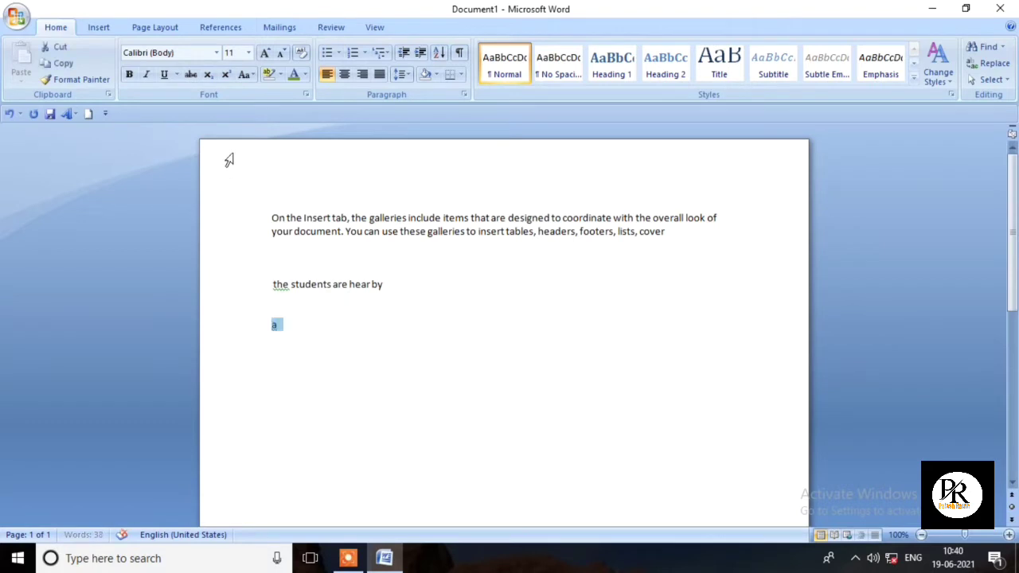
{"action": "left_click", "coordinate": [249, 54]}
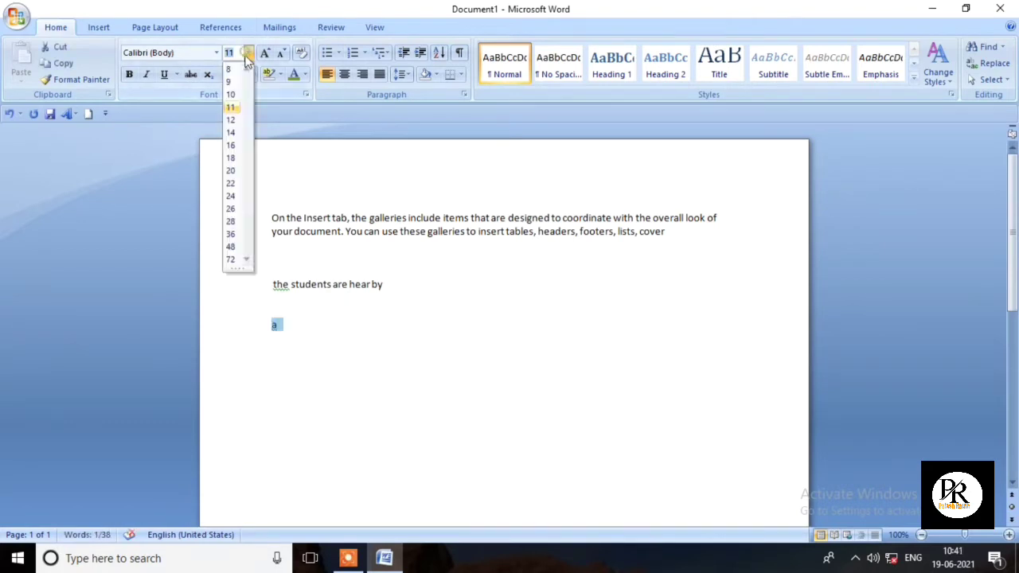
{"action": "left_click", "coordinate": [231, 247]}
{"action": "left_click", "coordinate": [392, 398]}
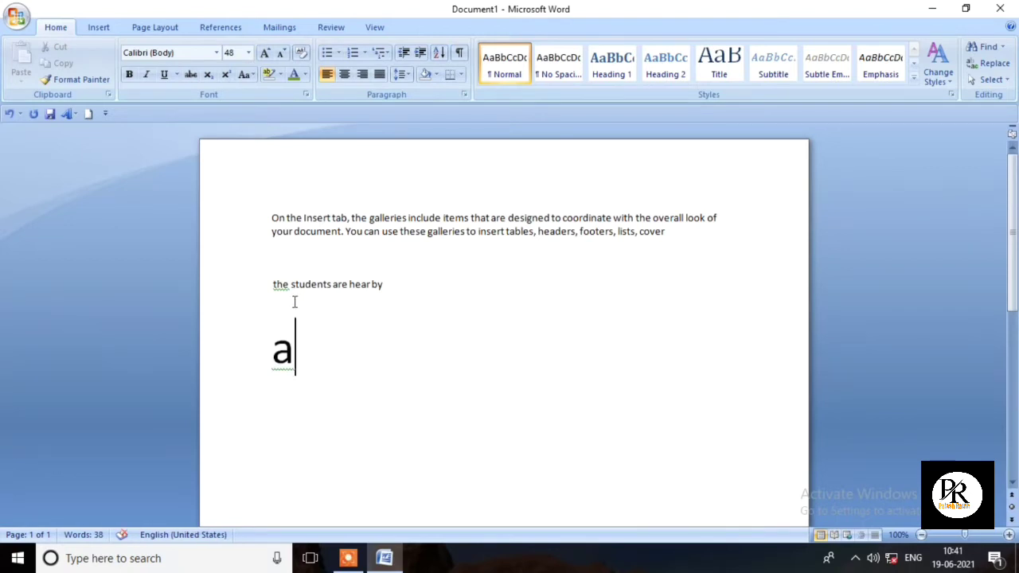
Complete it as (a+b)² with a superscript 2, then select all document text.
{"action": "left_click", "coordinate": [273, 342]}
{"action": "type", "text": "("}
{"action": "left_click", "coordinate": [314, 361]}
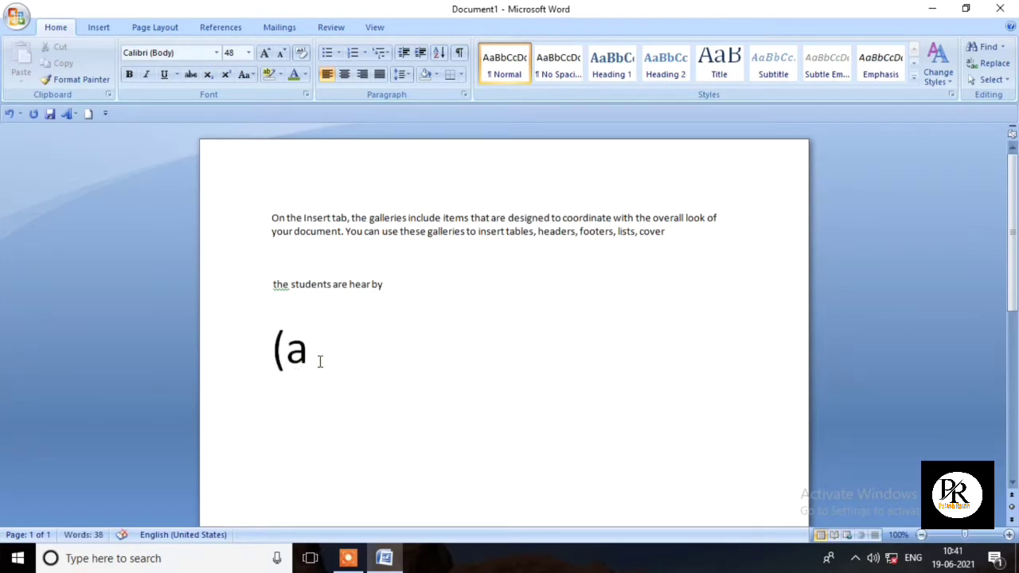
{"action": "type", "text": "+"}
{"action": "type", "text": "b"}
{"action": "type", "text": ")"}
{"action": "left_click", "coordinate": [227, 74]}
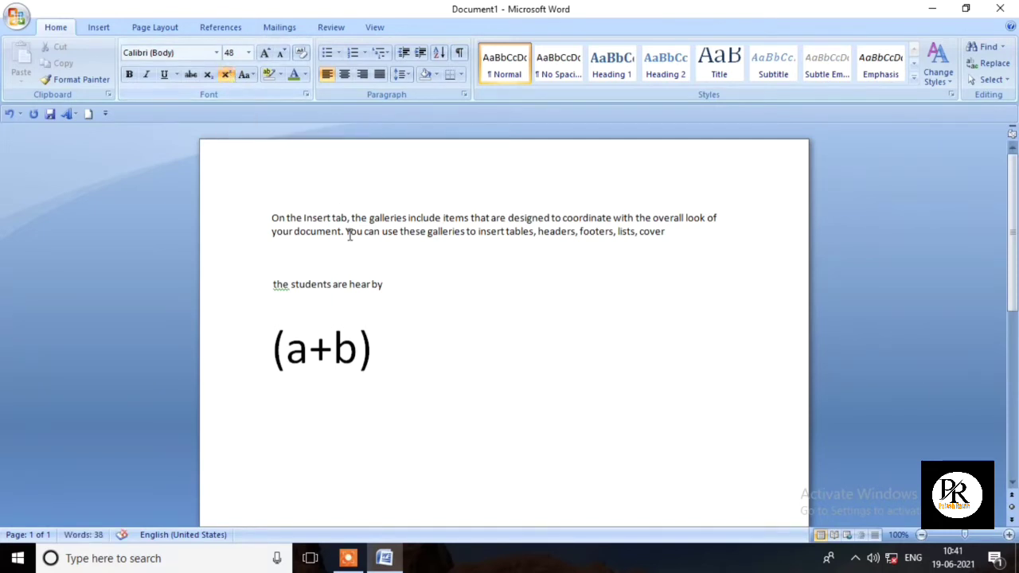
{"action": "type", "text": "2"}
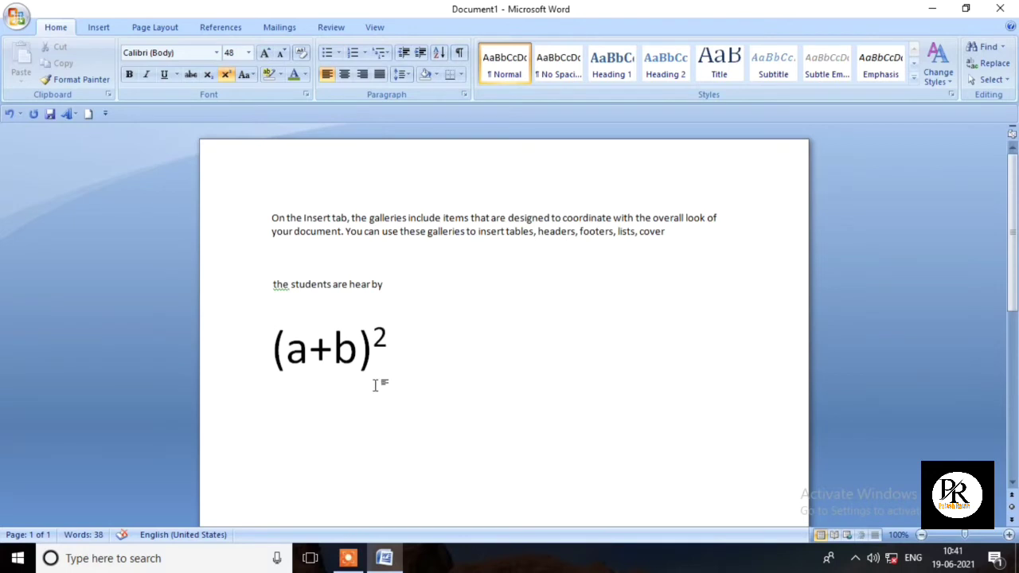
{"action": "left_click", "coordinate": [225, 75]}
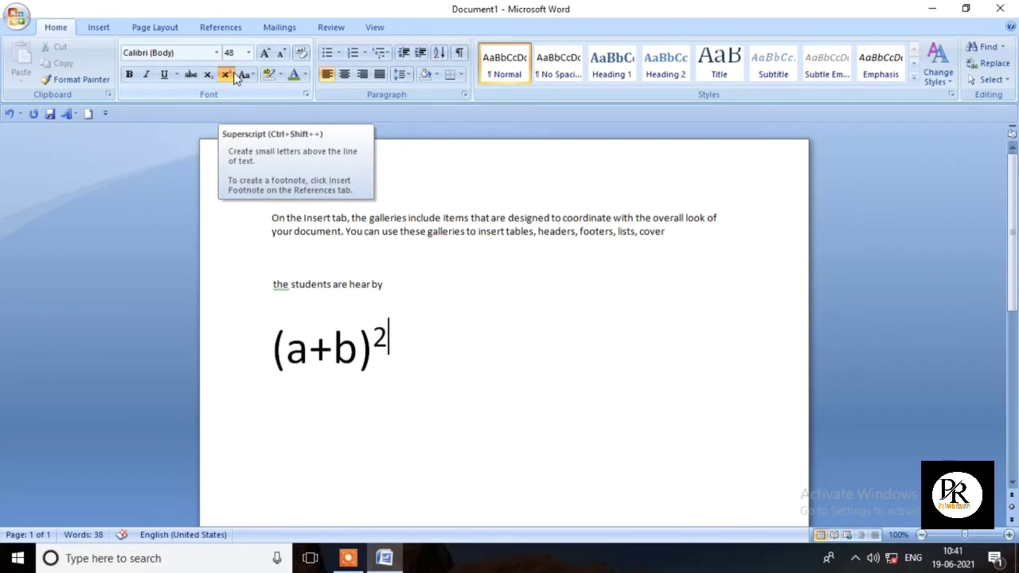
{"action": "left_click_drag", "start_coordinate": [309, 350], "coordinate": [287, 351]}
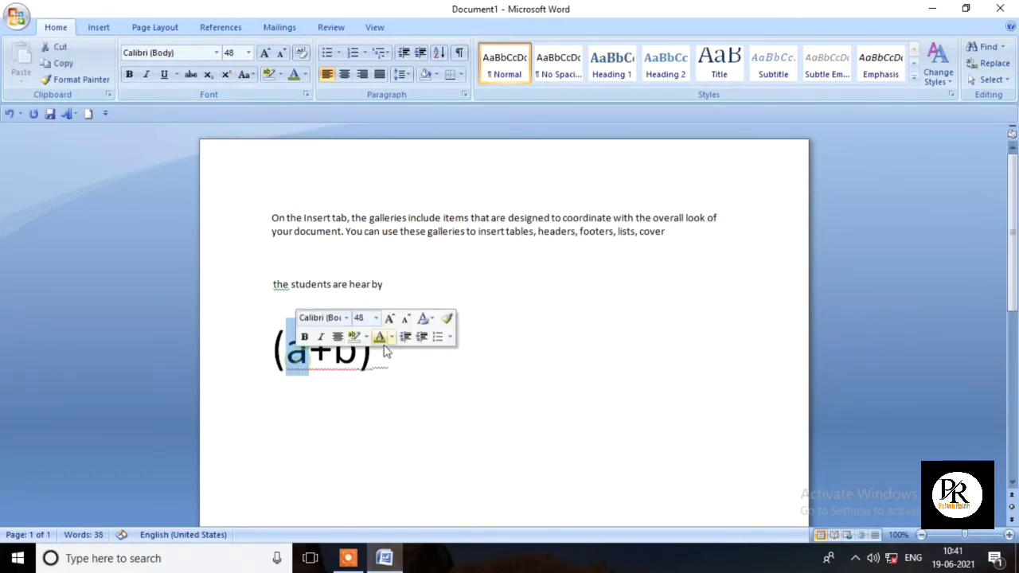
{"action": "left_click", "coordinate": [421, 413]}
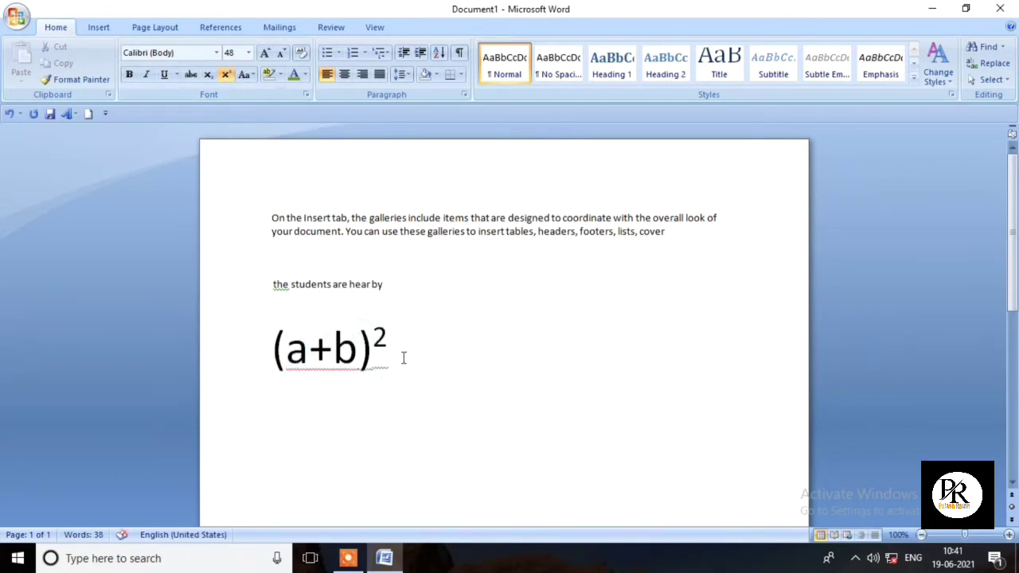
{"action": "left_click_drag", "start_coordinate": [404, 357], "coordinate": [196, 205]}
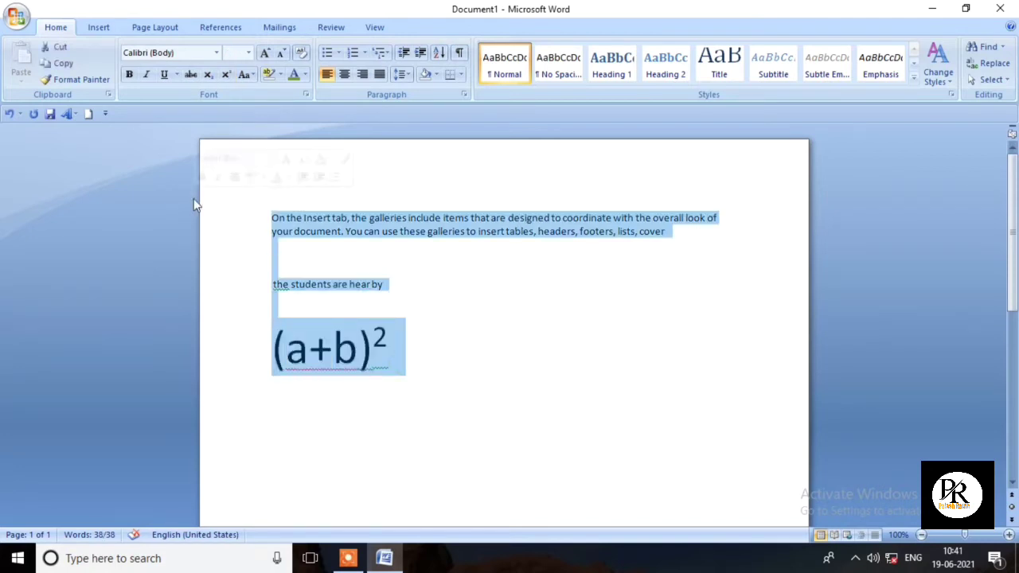
Delete all text and regenerate three sample paragraphs with =rand().
{"action": "key", "text": "Delete"}
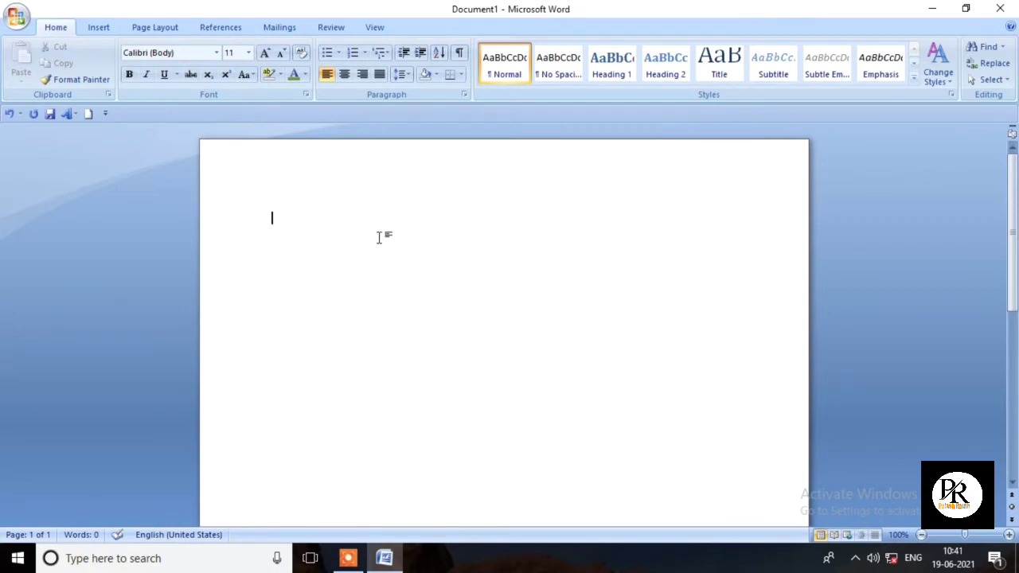
{"action": "type", "text": "="}
{"action": "type", "text": "rand"}
{"action": "type", "text": "()"}
{"action": "key", "text": "Return"}
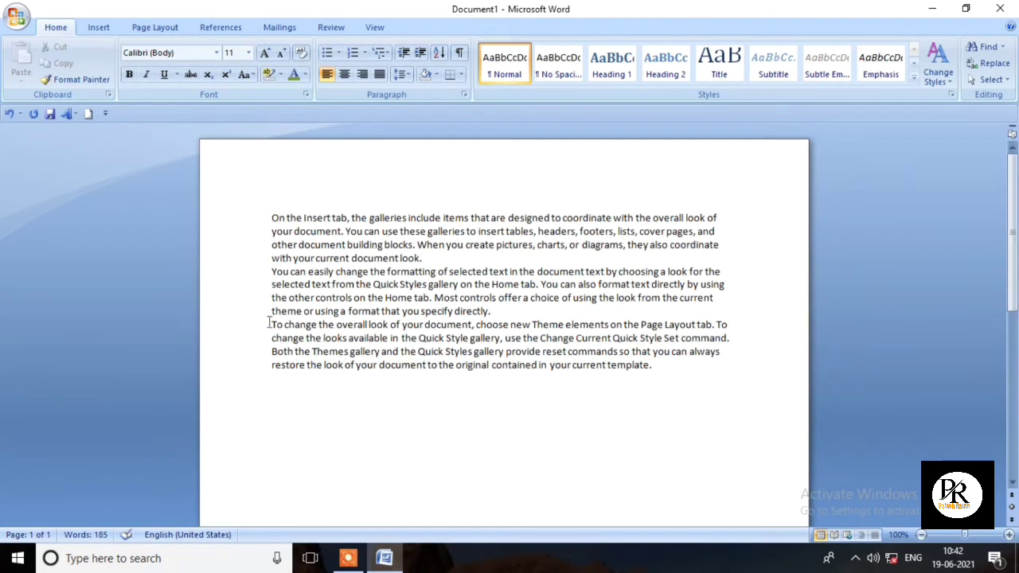
Select all three sample paragraphs and set them to 14-point.
{"action": "left_click", "coordinate": [274, 225]}
{"action": "left_click_drag", "start_coordinate": [273, 225], "coordinate": [529, 393]}
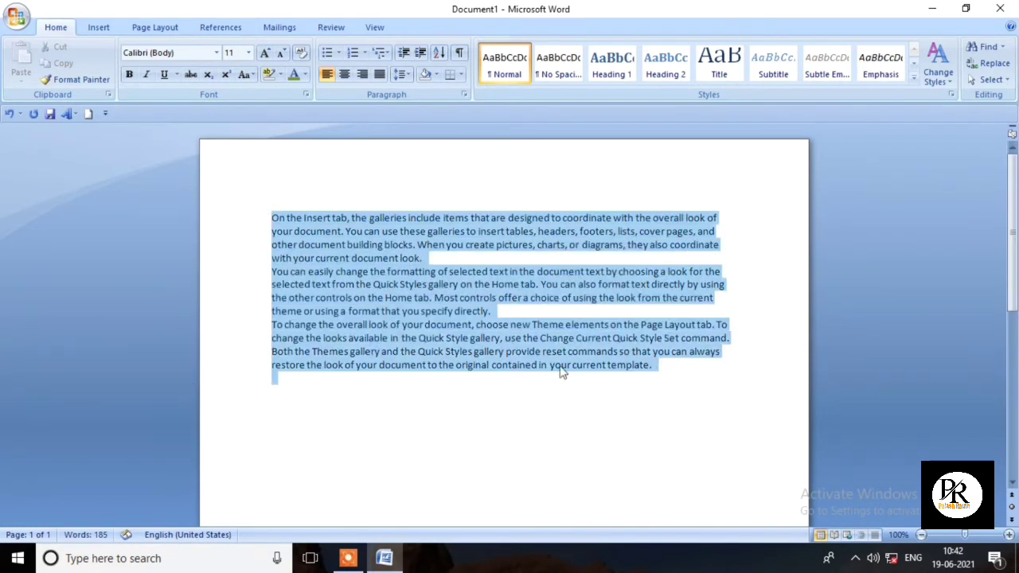
{"action": "left_click", "coordinate": [249, 54]}
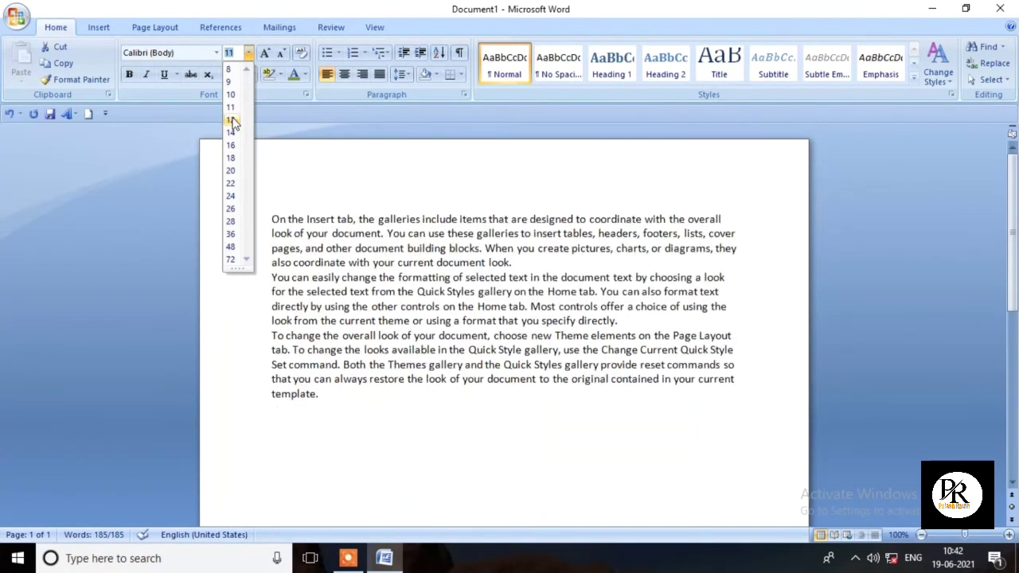
{"action": "left_click", "coordinate": [231, 133]}
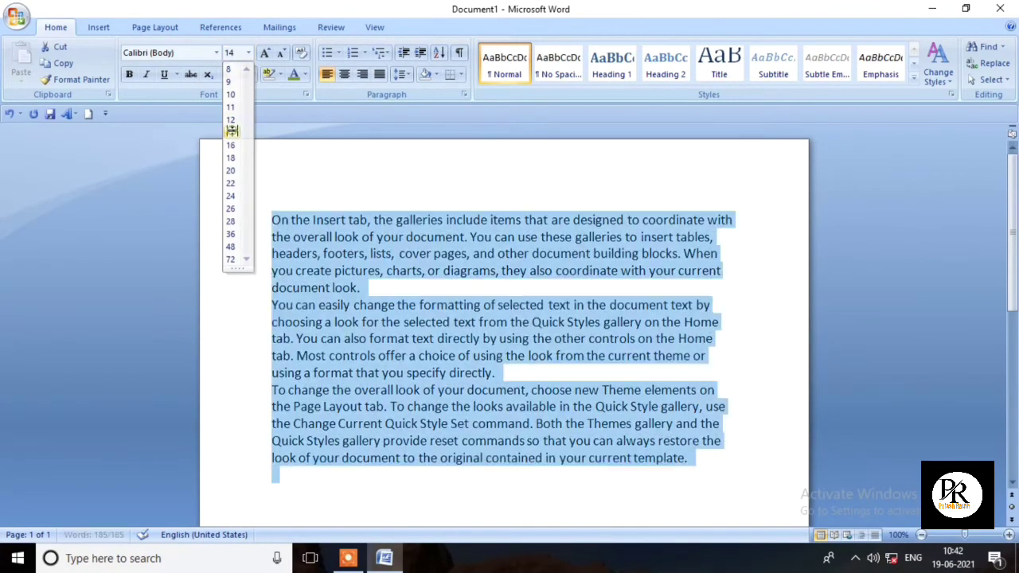
Reselect the text, then pick just the first line and bring up the font sizes.
{"action": "left_click", "coordinate": [698, 458]}
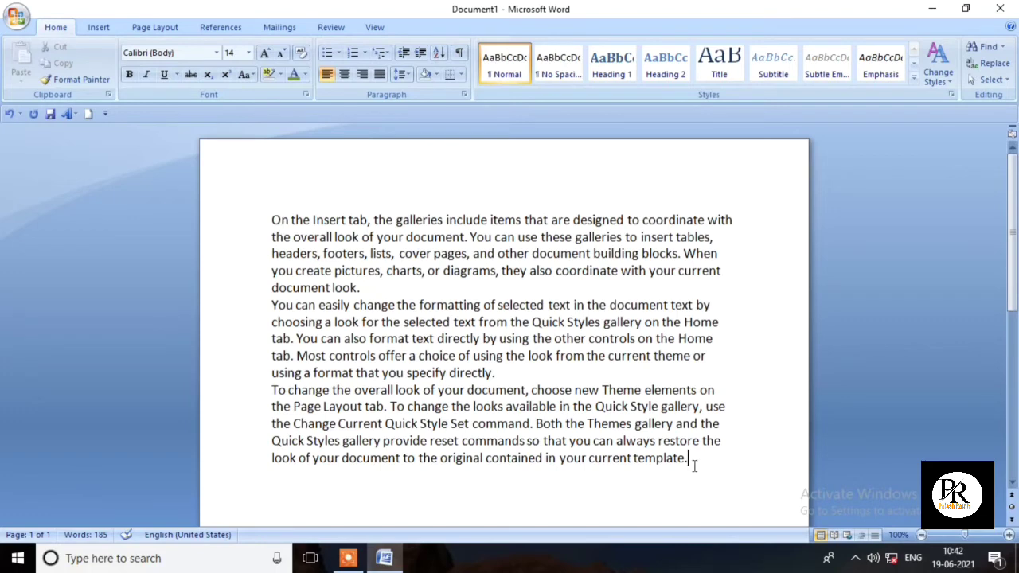
{"action": "left_click_drag", "start_coordinate": [694, 467], "coordinate": [249, 204]}
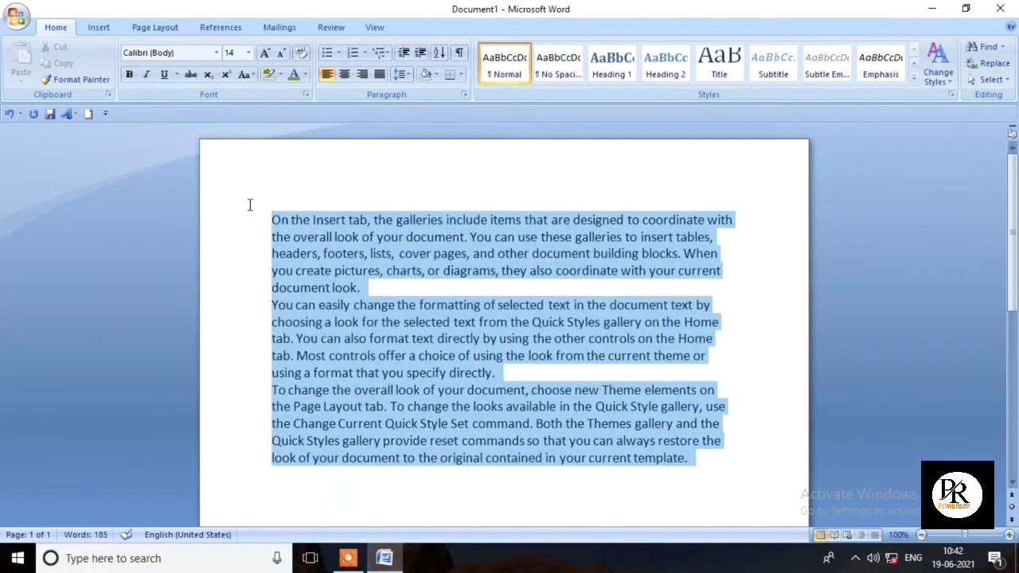
{"action": "left_click", "coordinate": [247, 209]}
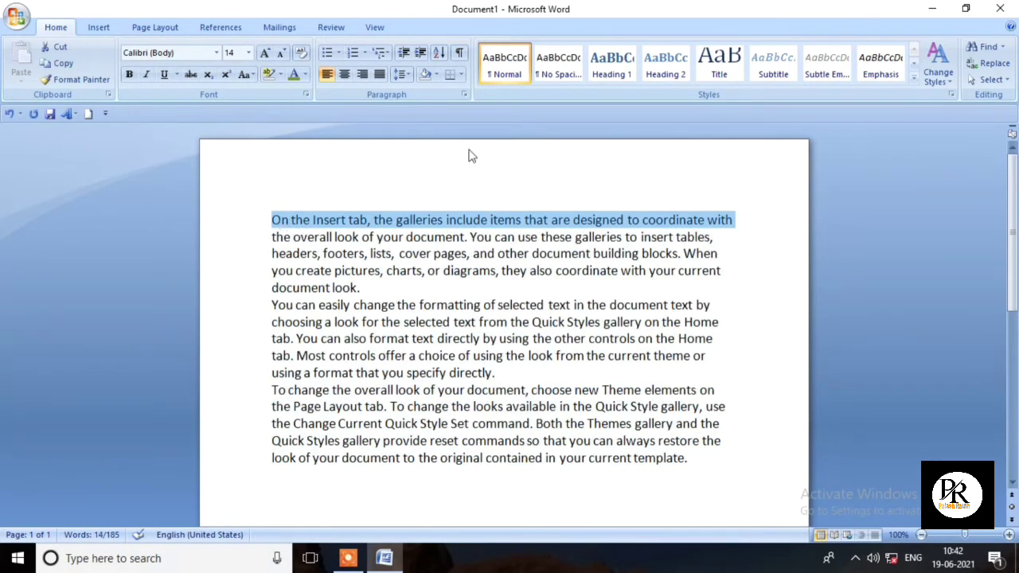
{"action": "left_click", "coordinate": [248, 52]}
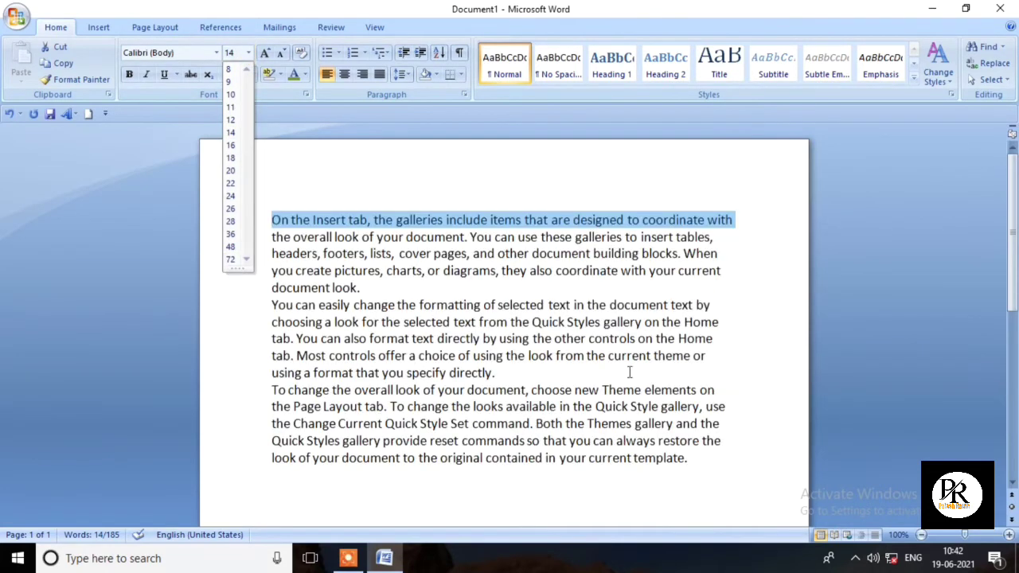
Select the words 'On the Insert' and set them to 72-point.
{"action": "left_click", "coordinate": [626, 370]}
{"action": "left_click", "coordinate": [368, 220]}
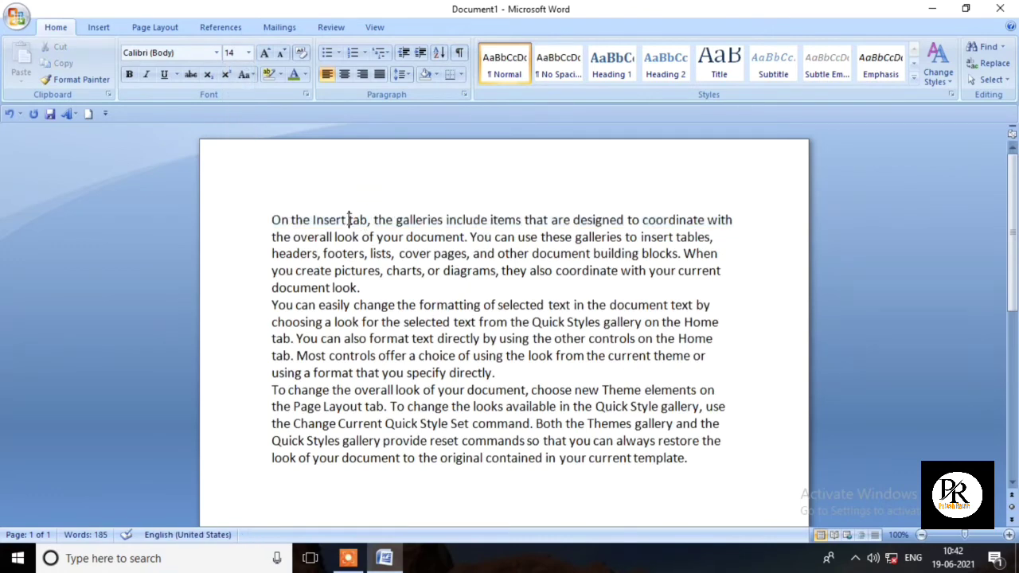
{"action": "left_click_drag", "start_coordinate": [348, 221], "coordinate": [272, 221]}
{"action": "left_click", "coordinate": [249, 53]}
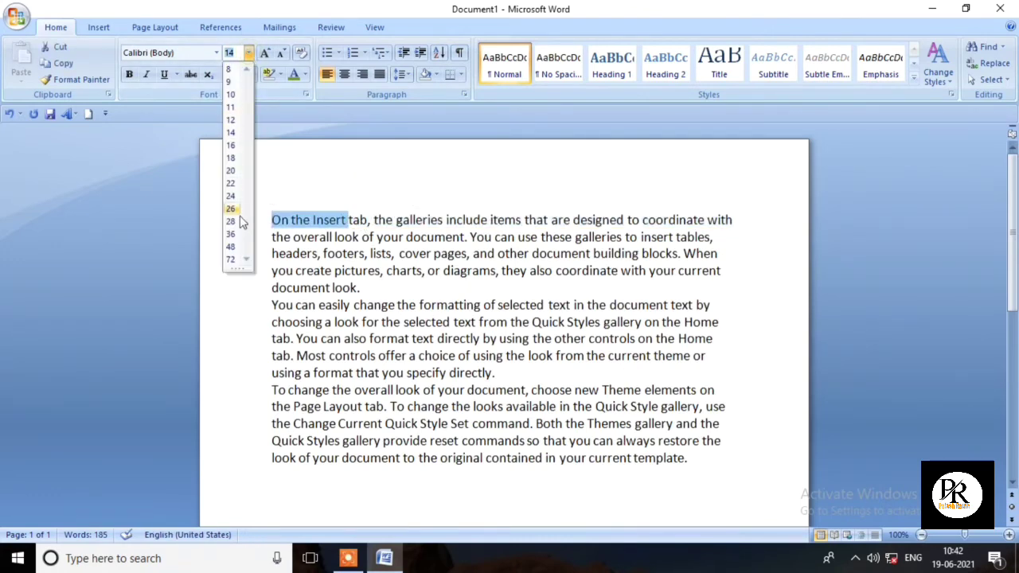
{"action": "left_click", "coordinate": [231, 260]}
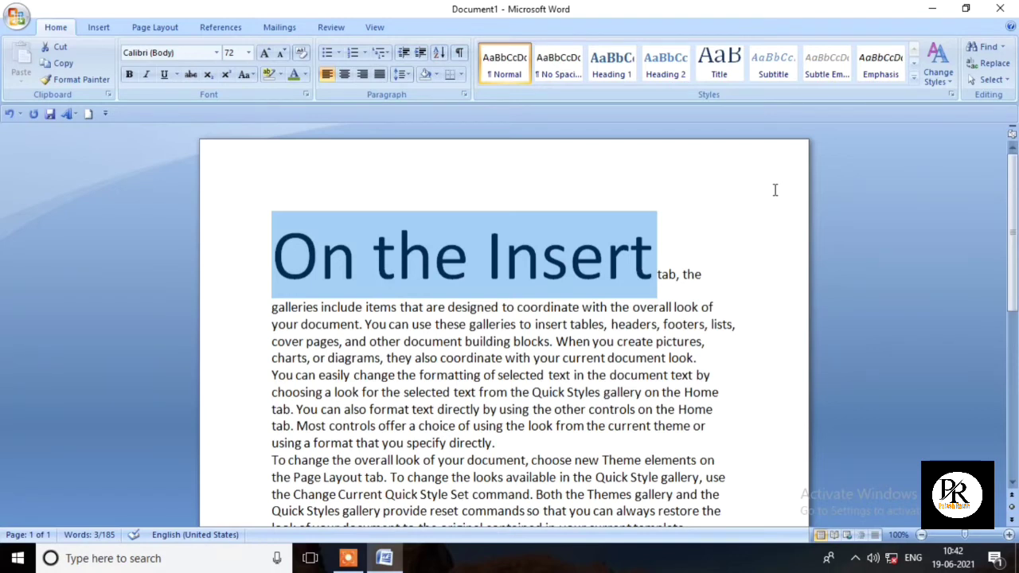
Grow 'On the Insert' one step at a time up to 86 pt.
{"action": "key", "text": "ctrl+bracketright"}
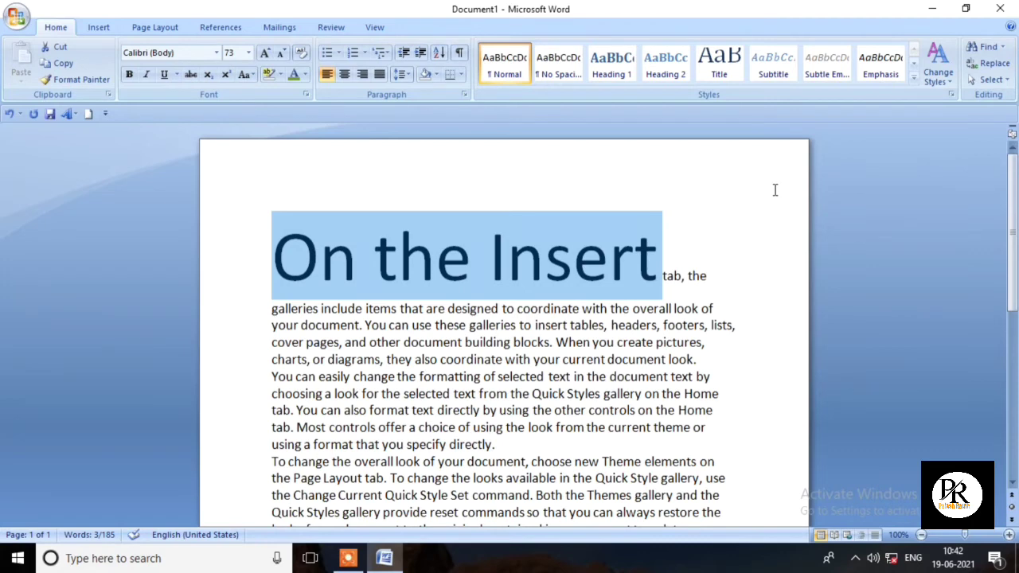
{"action": "key", "text": "ctrl+bracketright"}
{"action": "key", "text": "ctrl+bracketright"}
{"action": "key", "text": "ctrl+bracketright"}
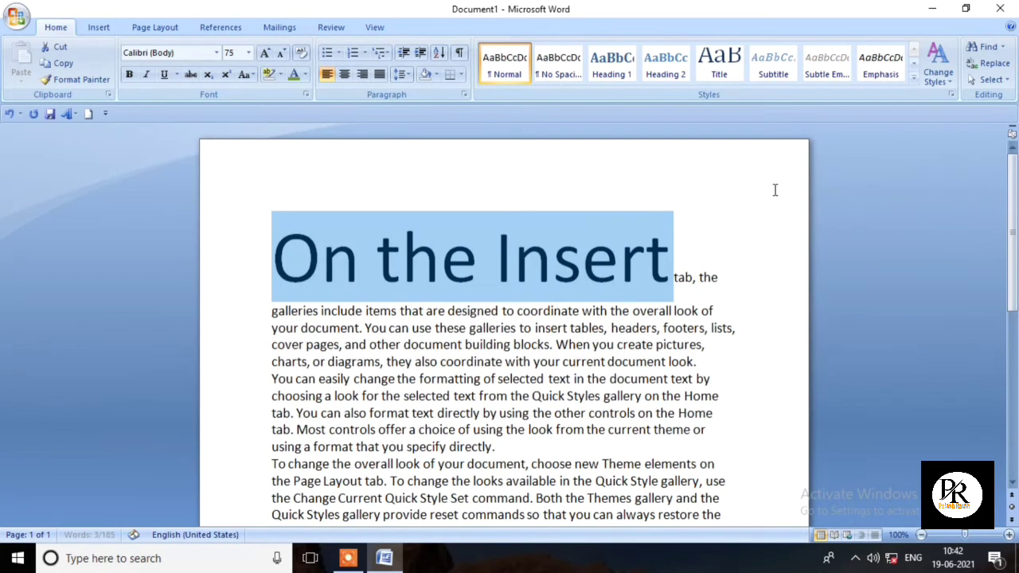
{"action": "key", "text": "ctrl+bracketright"}
{"action": "key", "text": "ctrl+bracketright"}
{"action": "key", "text": "ctrl+bracketright"}
{"action": "key", "text": "ctrl+bracketright"}
{"action": "key", "text": "ctrl+bracketright"}
{"action": "key", "text": "ctrl+bracketright"}
{"action": "key", "text": "ctrl+bracketright"}
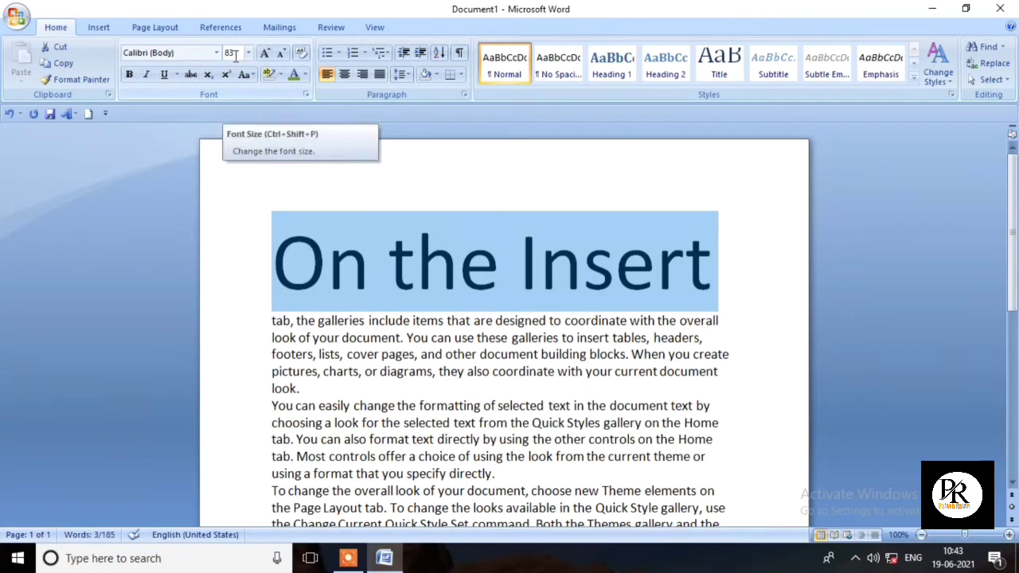
{"action": "key", "text": "ctrl+bracketright"}
{"action": "key", "text": "ctrl+bracketright"}
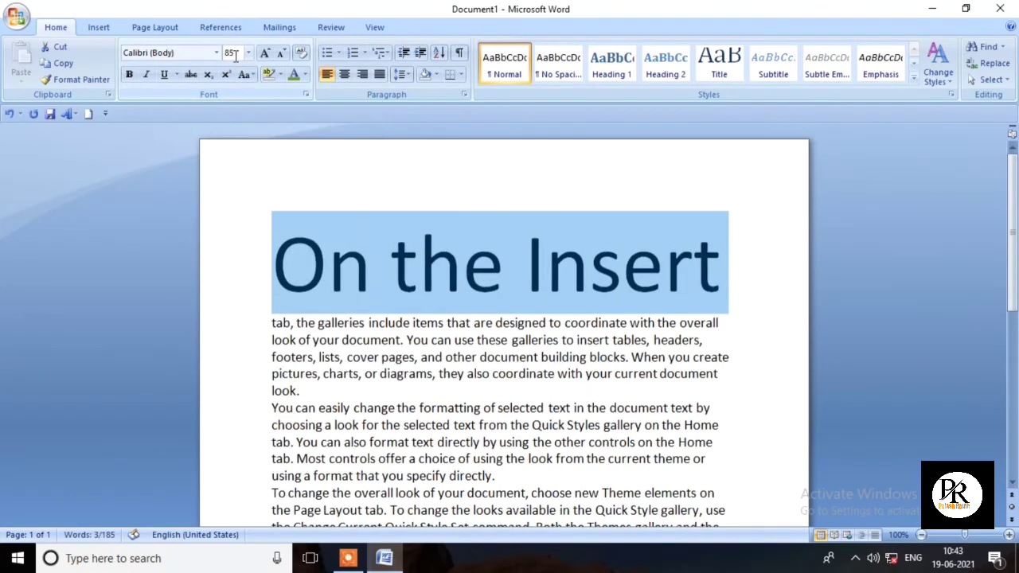
{"action": "key", "text": "ctrl+bracketright"}
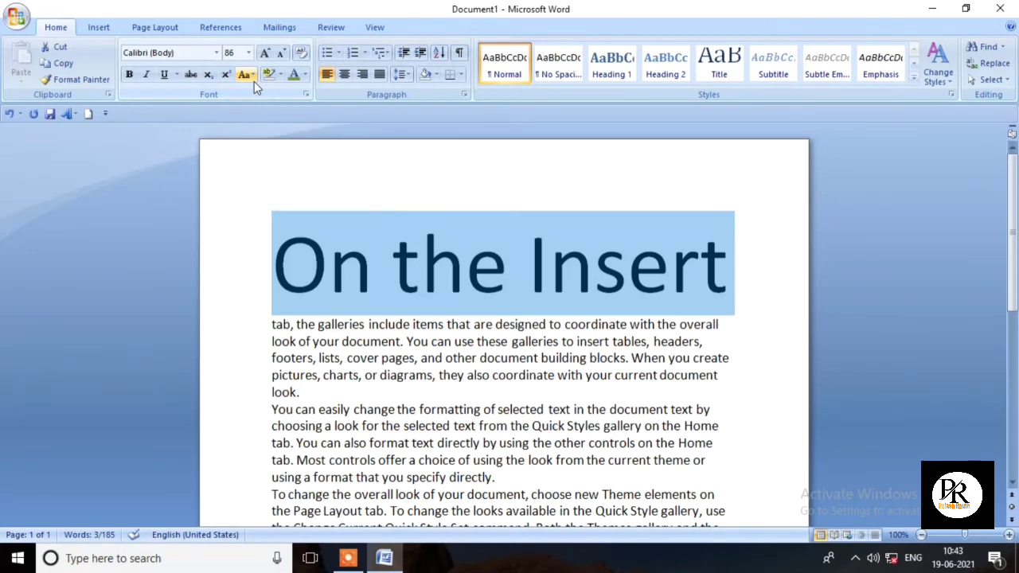
Shrink 'On the Insert' to about 67 pt so 'tab, the galleries' fits beside it.
{"action": "key", "text": "ctrl+bracketleft"}
{"action": "key", "text": "ctrl+bracketleft"}
{"action": "key", "text": "ctrl+bracketleft"}
{"action": "key", "text": "ctrl+bracketleft"}
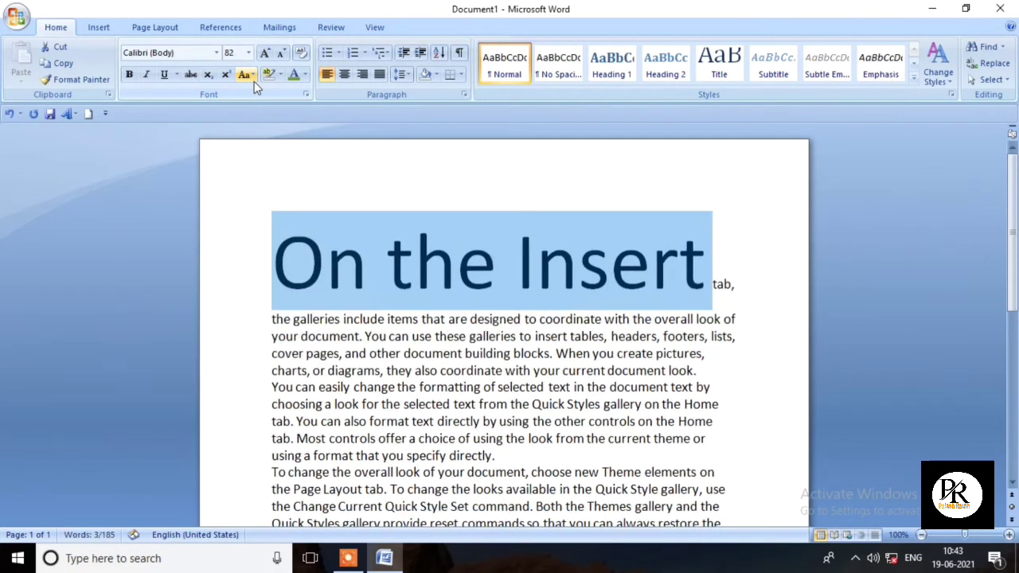
{"action": "key", "text": "ctrl+bracketleft"}
{"action": "key", "text": "ctrl+bracketleft"}
{"action": "key", "text": "ctrl+bracketleft"}
{"action": "key", "text": "ctrl+bracketleft"}
{"action": "key", "text": "ctrl+bracketleft"}
{"action": "key", "text": "ctrl+bracketleft"}
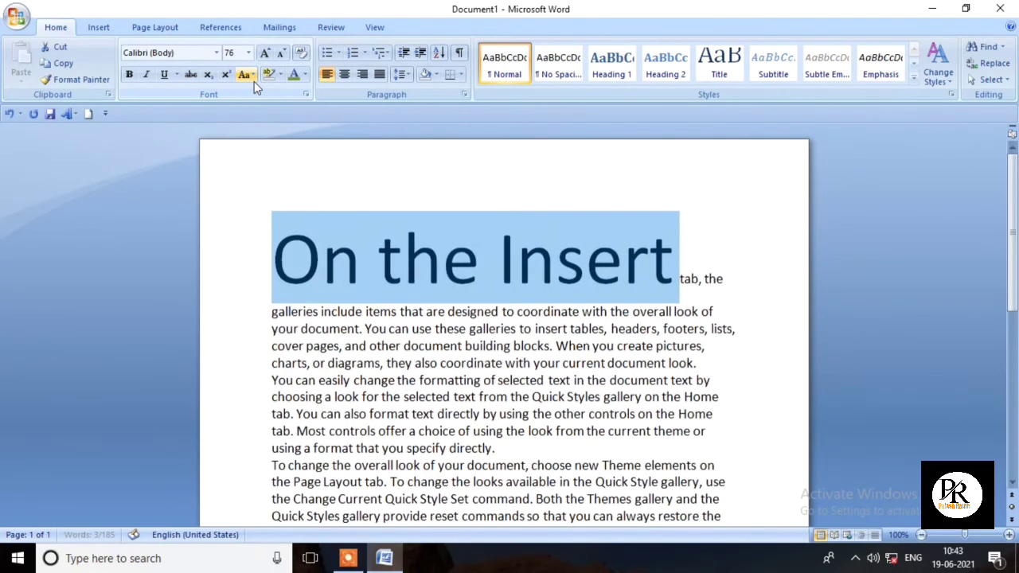
{"action": "key", "text": "ctrl+bracketleft"}
{"action": "key", "text": "ctrl+bracketleft"}
{"action": "key", "text": "ctrl+bracketleft"}
{"action": "key", "text": "ctrl+bracketleft"}
{"action": "key", "text": "ctrl+bracketleft"}
{"action": "key", "text": "ctrl+bracketleft"}
{"action": "key", "text": "ctrl+bracketleft"}
{"action": "key", "text": "ctrl+bracketleft"}
{"action": "key", "text": "ctrl+bracketleft"}
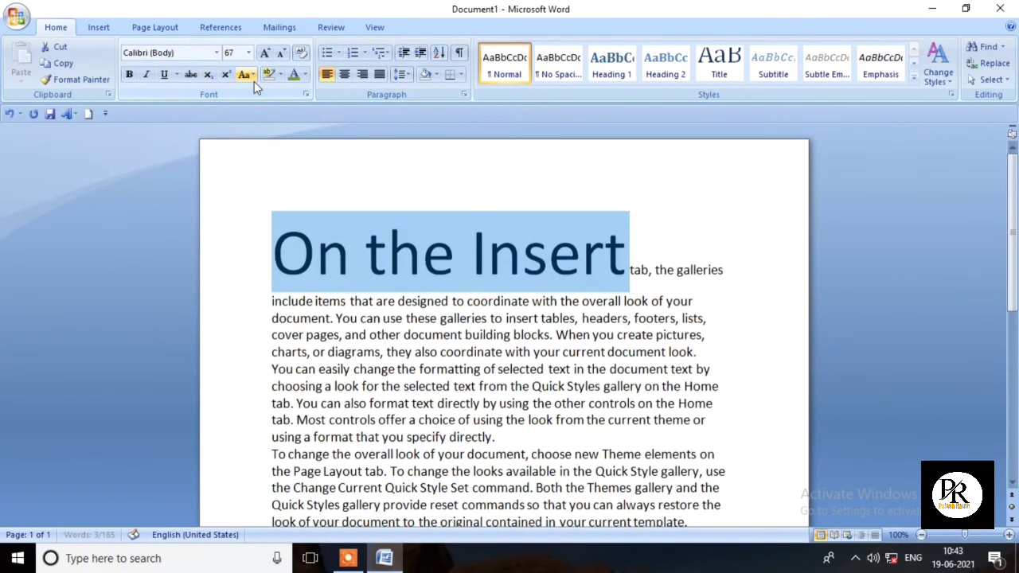
{"action": "key", "text": "ctrl+bracketleft"}
{"action": "key", "text": "ctrl+bracketleft"}
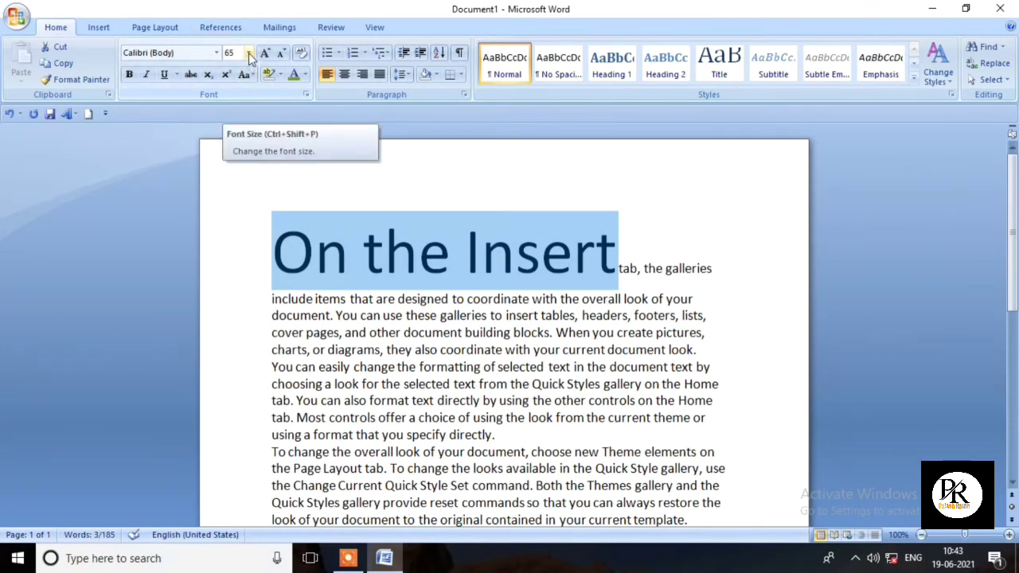
Select all the document text and apply Sentence case.
{"action": "left_click", "coordinate": [745, 290]}
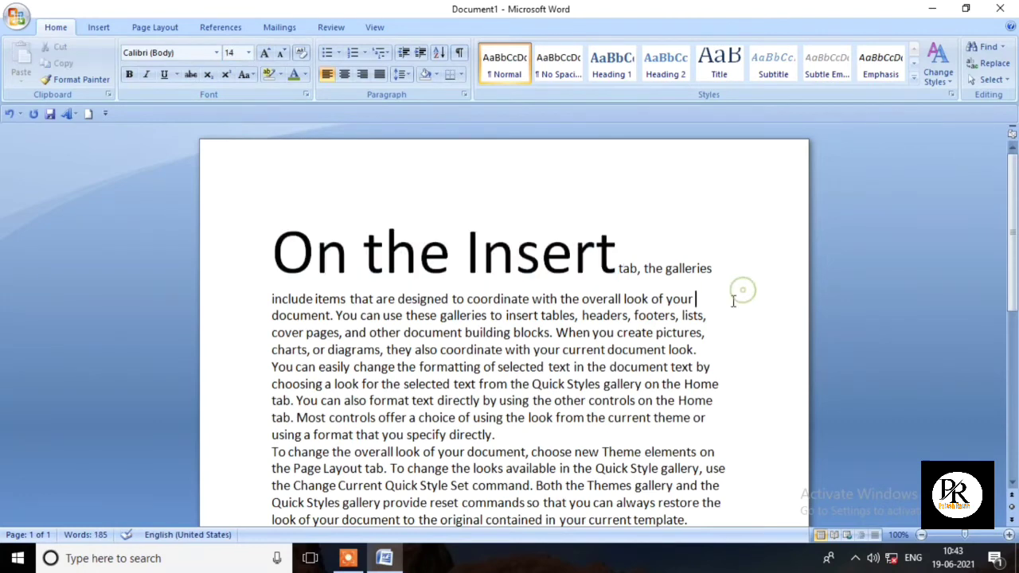
{"action": "scroll", "coordinate": [633, 330], "scroll_direction": "down", "scroll_amount": 3}
{"action": "scroll", "coordinate": [633, 331], "scroll_direction": "up", "scroll_amount": 1}
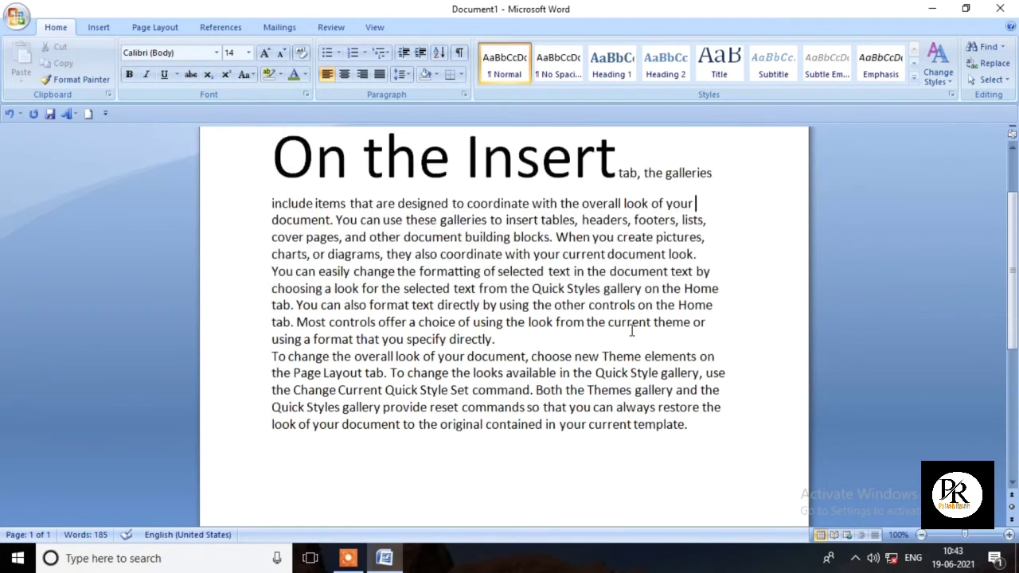
{"action": "scroll", "coordinate": [438, 381], "scroll_direction": "up", "scroll_amount": 1}
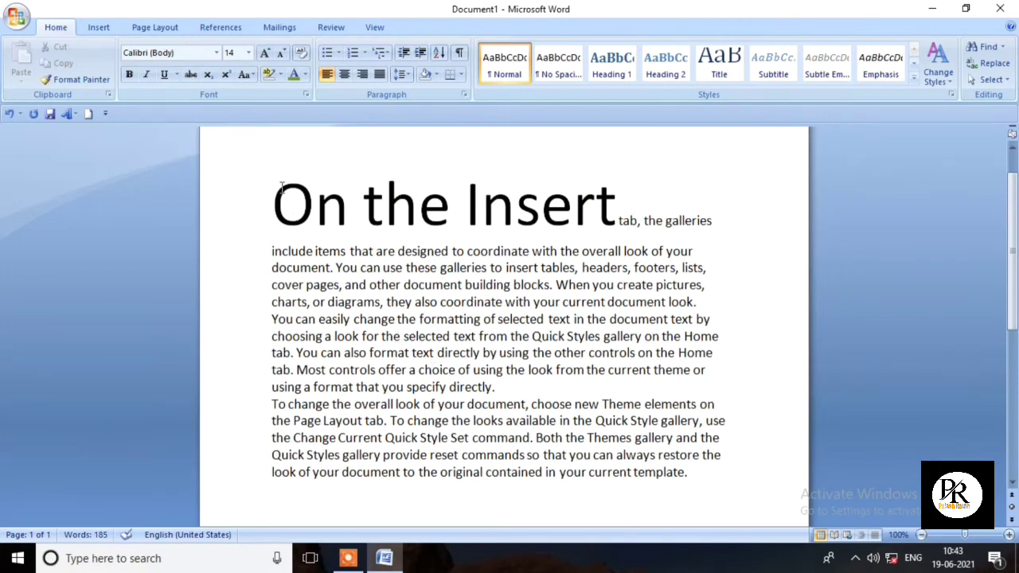
{"action": "mouse_move", "coordinate": [271, 181]}
{"action": "left_mouse_down"}
{"action": "mouse_move", "coordinate": [371, 336]}
{"action": "mouse_move", "coordinate": [569, 455]}
{"action": "mouse_move", "coordinate": [637, 483]}
{"action": "left_mouse_up"}
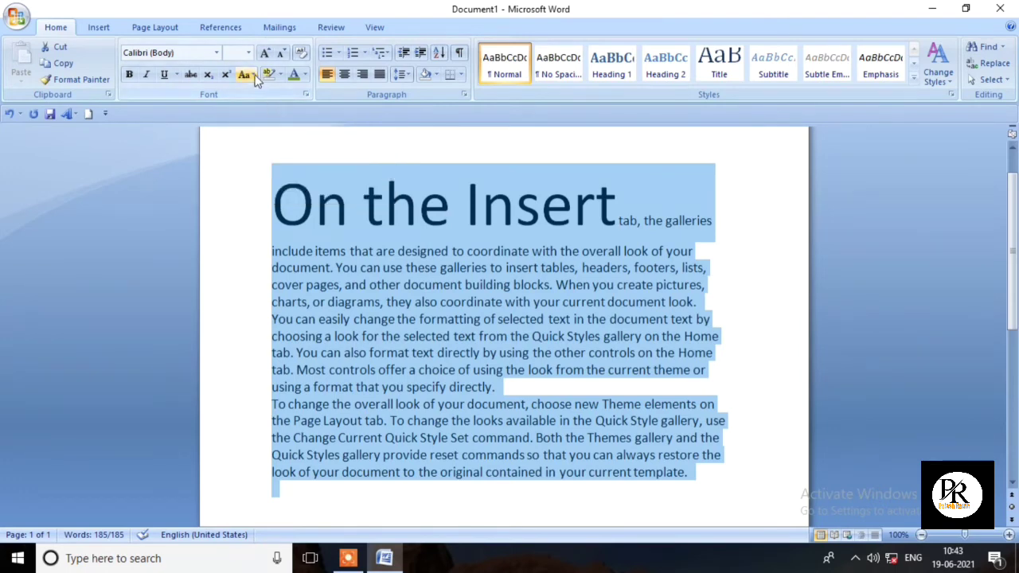
{"action": "left_click", "coordinate": [252, 74]}
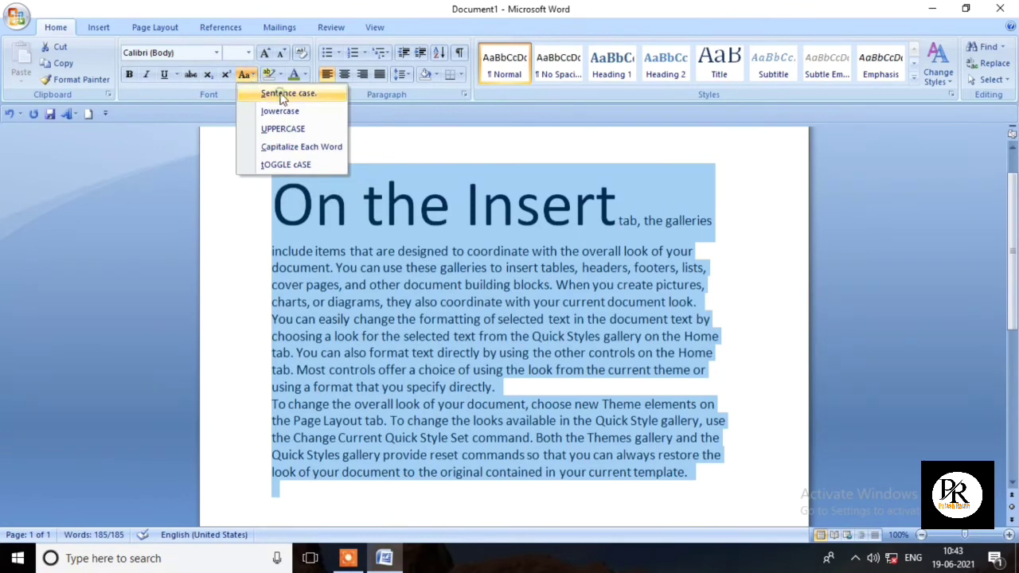
{"action": "left_click", "coordinate": [283, 96]}
Clear the formatting so all text returns to plain 11-pt Calibri, then reselect it.
{"action": "left_click", "coordinate": [256, 221]}
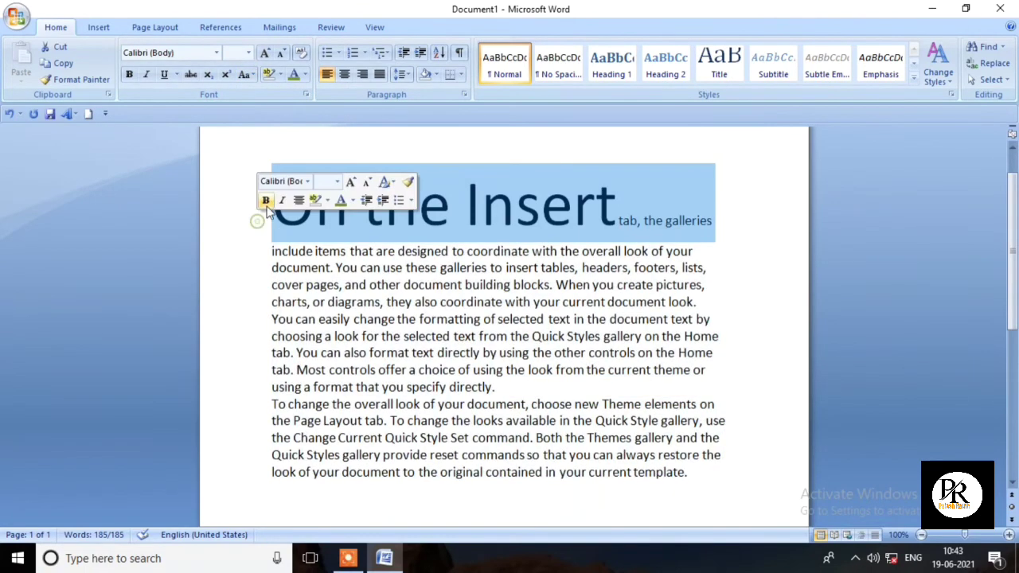
{"action": "left_click_drag", "start_coordinate": [271, 152], "coordinate": [717, 550]}
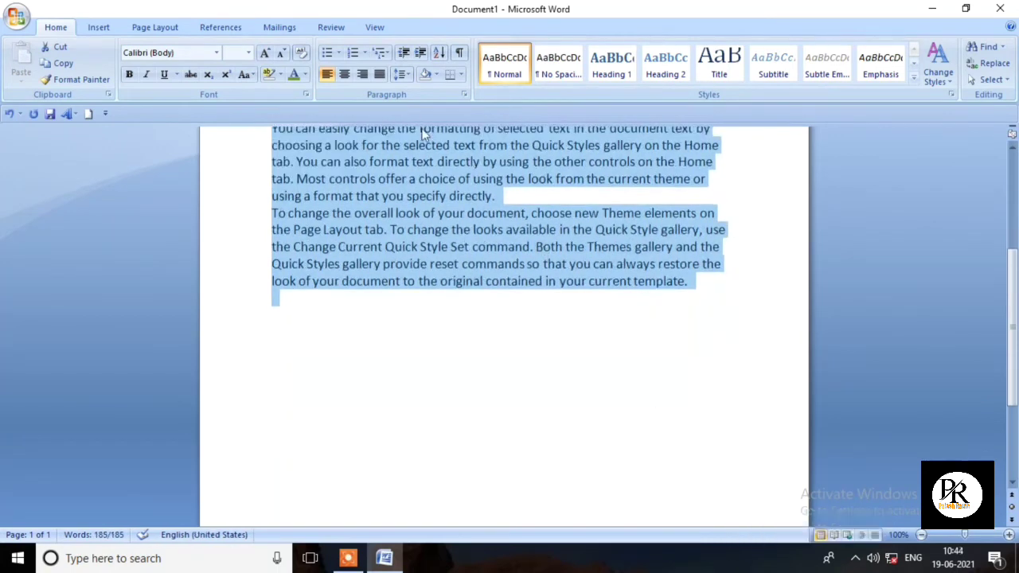
{"action": "left_click", "coordinate": [303, 54]}
{"action": "left_click", "coordinate": [439, 332]}
{"action": "scroll", "coordinate": [439, 332], "scroll_direction": "up", "scroll_amount": 4}
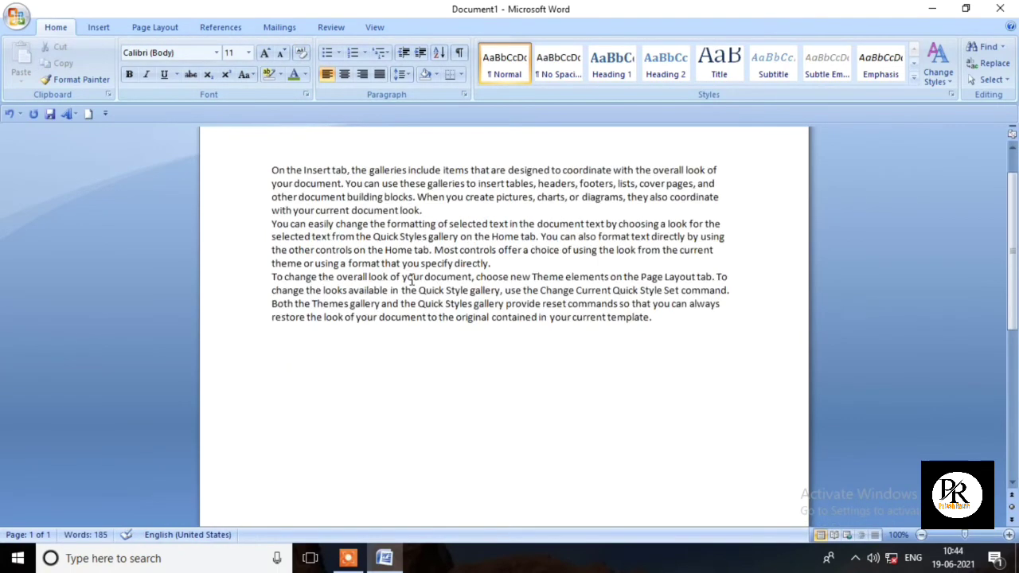
{"action": "scroll", "coordinate": [300, 248], "scroll_direction": "up", "scroll_amount": 1}
{"action": "left_click_drag", "start_coordinate": [271, 211], "coordinate": [681, 395]}
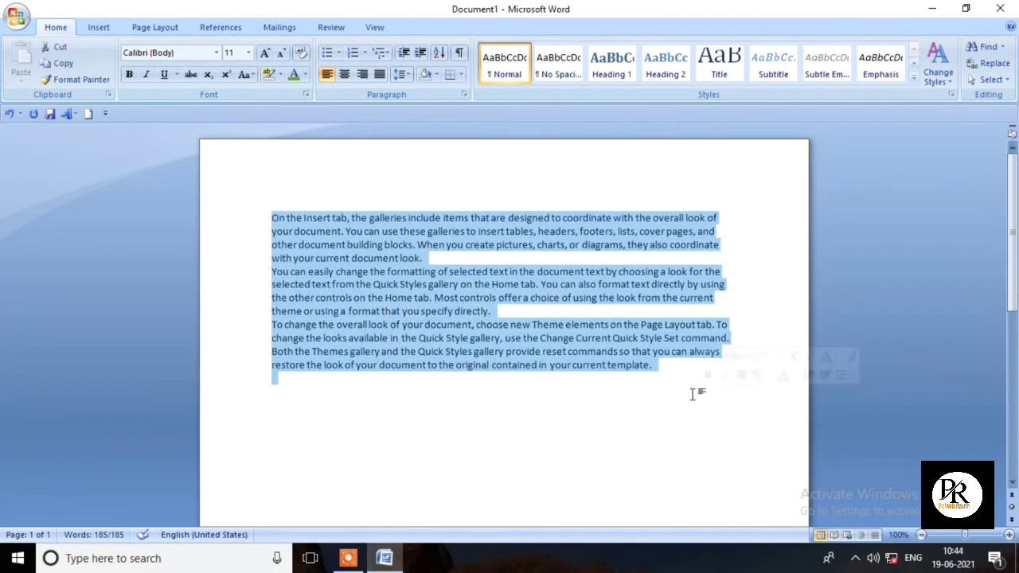
Apply Sentence case again, then select the whole document with Ctrl+A.
{"action": "left_click", "coordinate": [245, 74]}
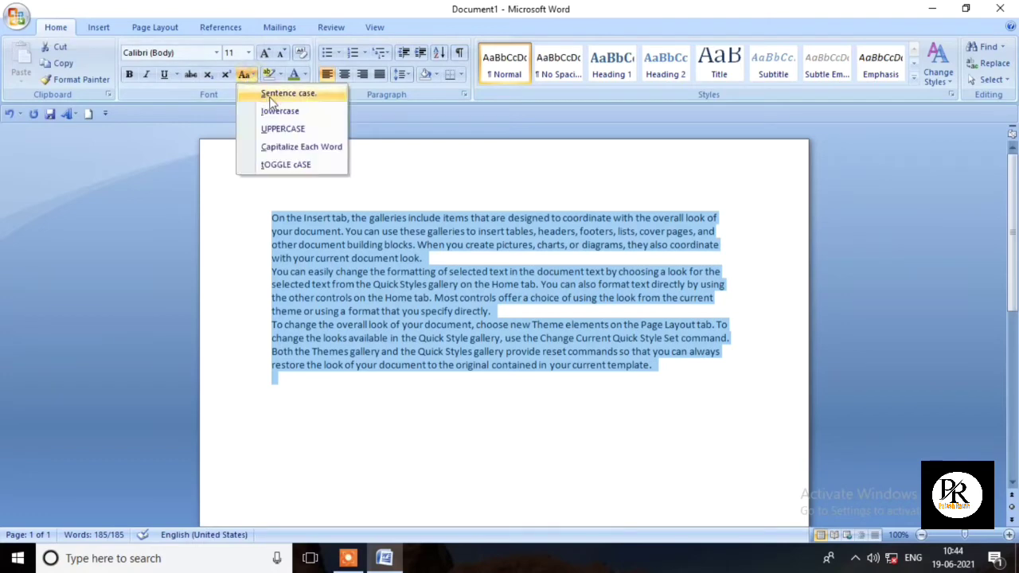
{"action": "left_click", "coordinate": [275, 96]}
{"action": "left_click", "coordinate": [444, 389]}
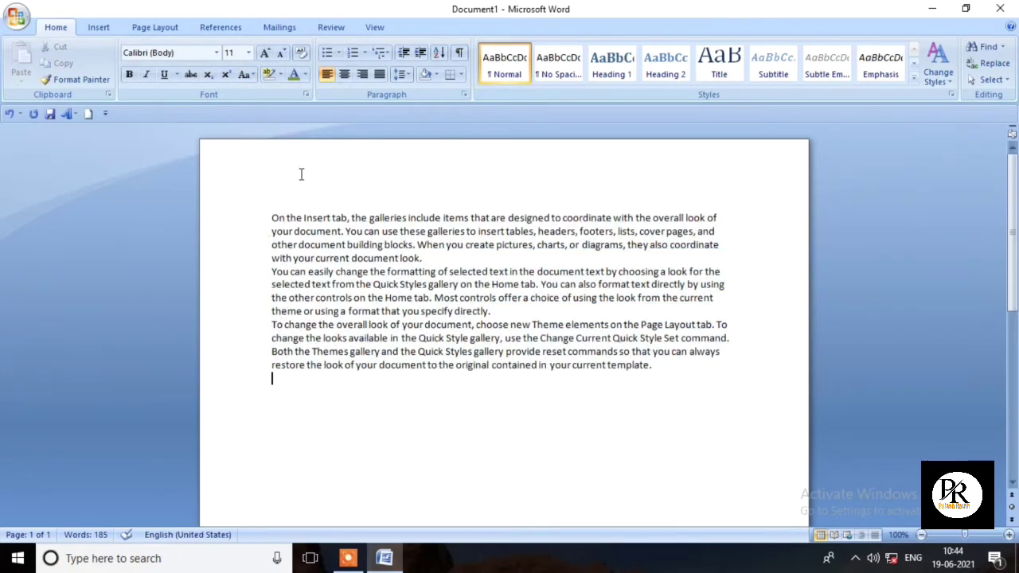
{"action": "left_click", "coordinate": [247, 218]}
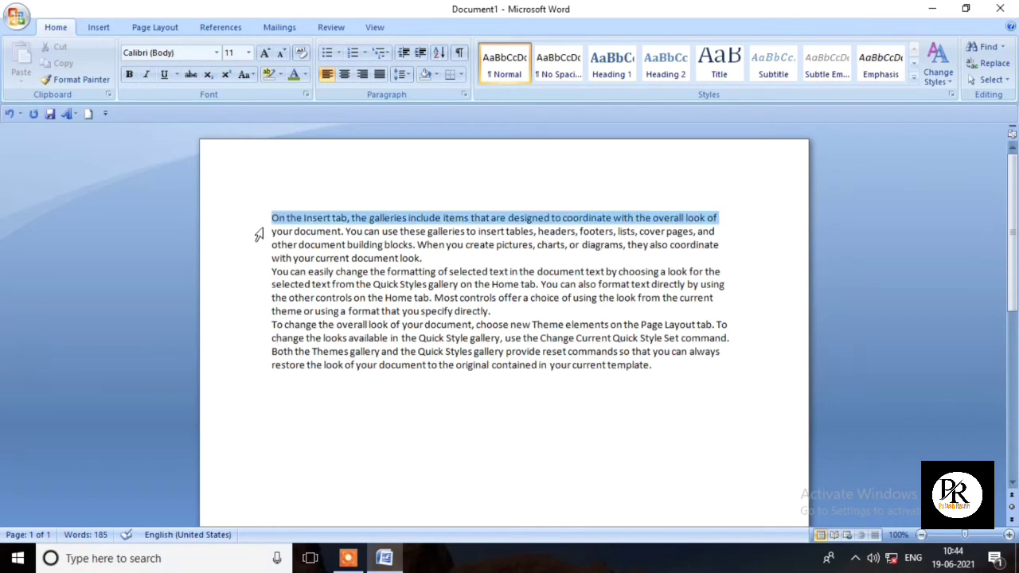
{"action": "key", "text": "ctrl+a"}
Convert the selected text to UPPERCASE and reselect the whole document.
{"action": "left_click", "coordinate": [304, 75]}
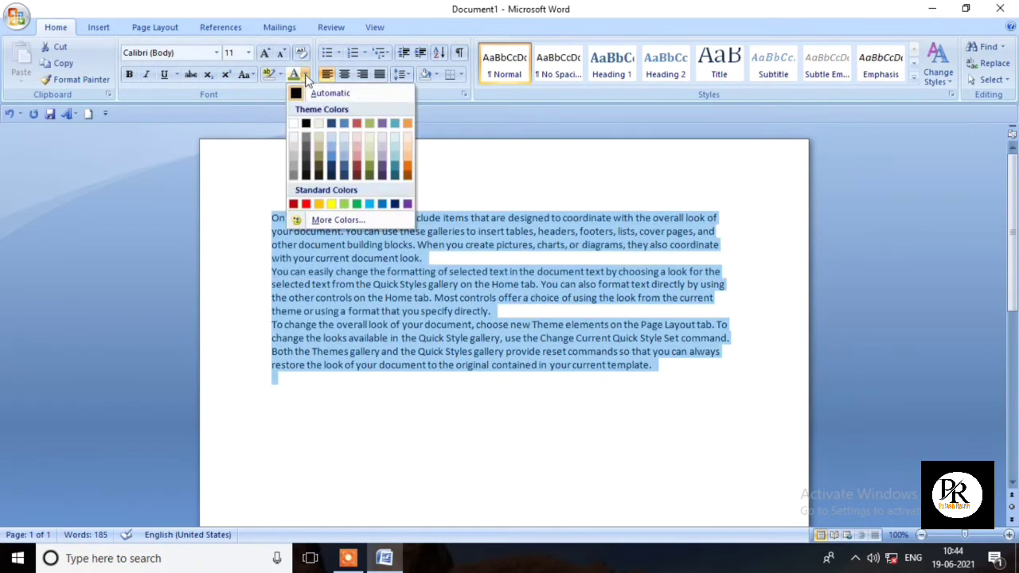
{"action": "left_click", "coordinate": [250, 74]}
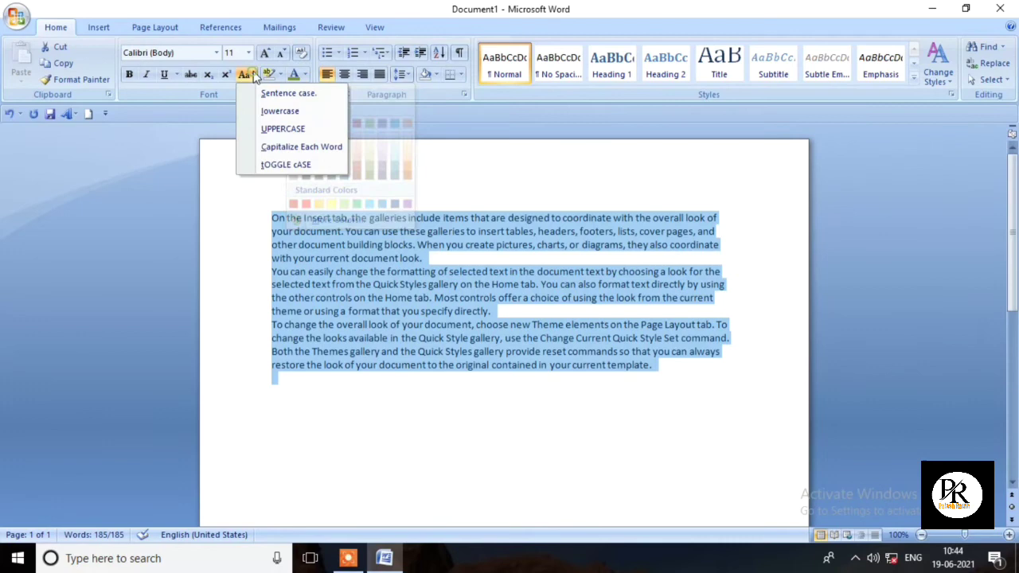
{"action": "left_click", "coordinate": [289, 130]}
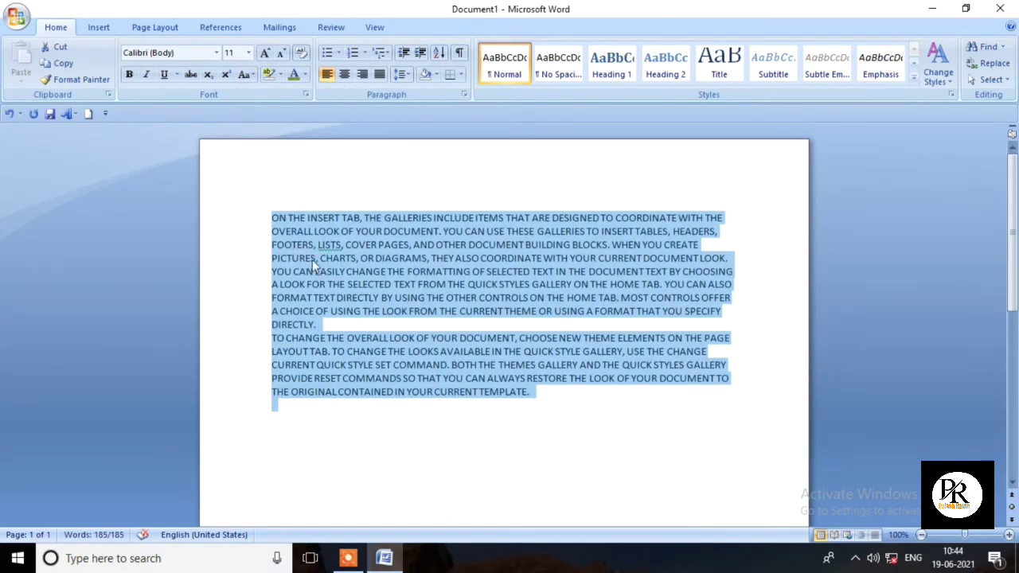
{"action": "left_click", "coordinate": [453, 453]}
{"action": "triple_click", "coordinate": [257, 204]}
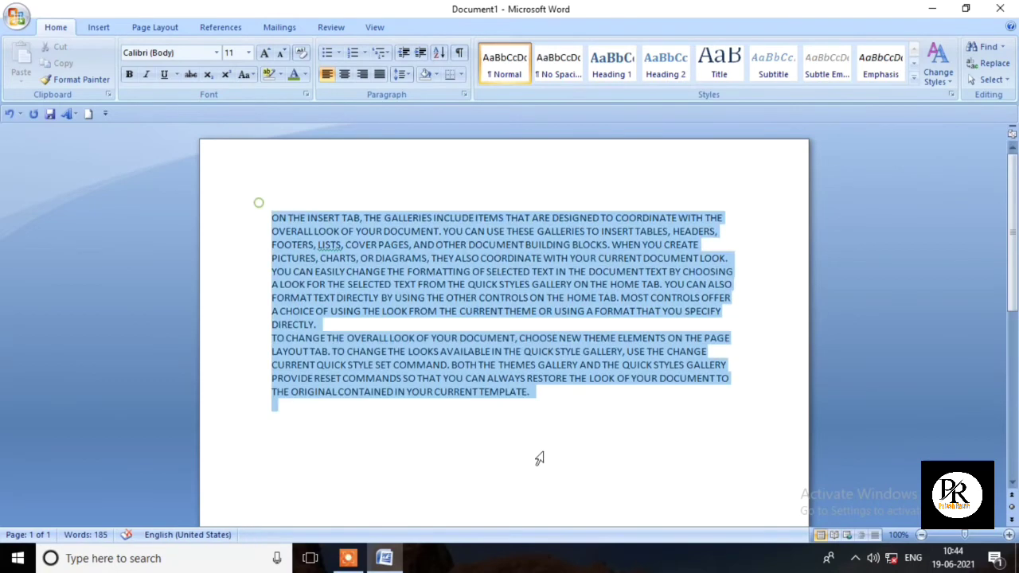
Set all the uppercase text to 28-point, spreading it over 3 pages.
{"action": "left_click", "coordinate": [249, 53]}
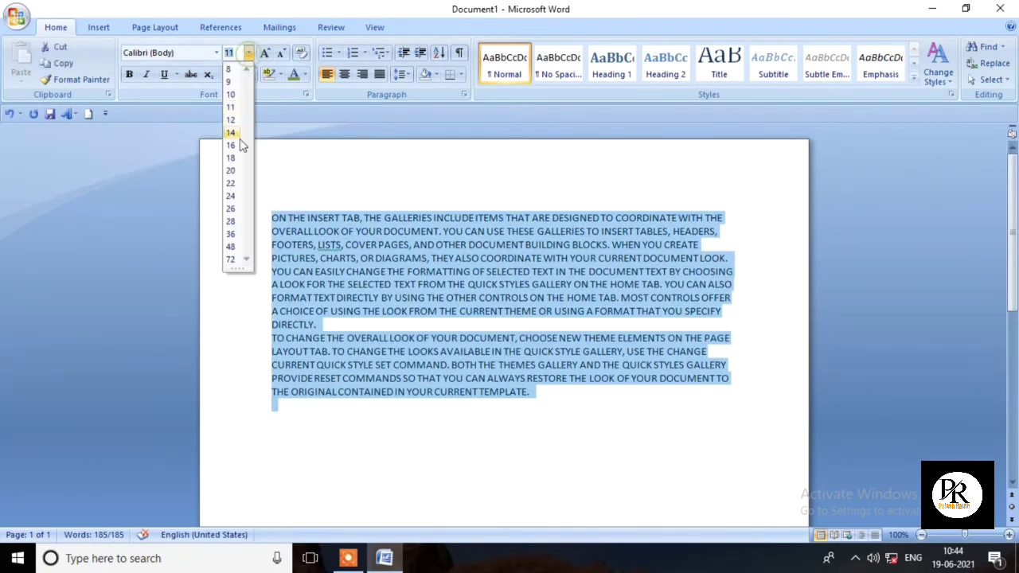
{"action": "left_click", "coordinate": [235, 223]}
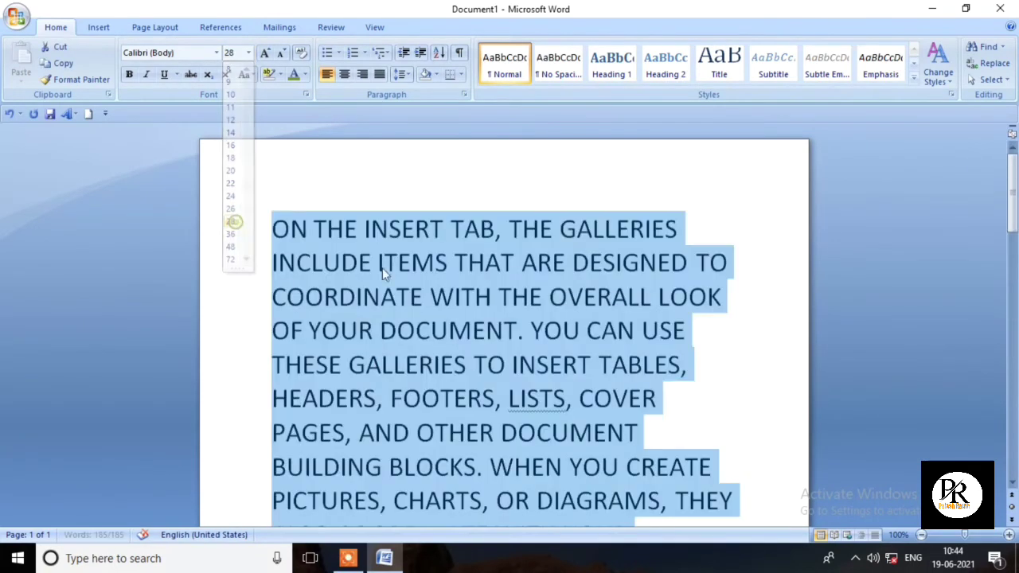
{"action": "left_click", "coordinate": [758, 388]}
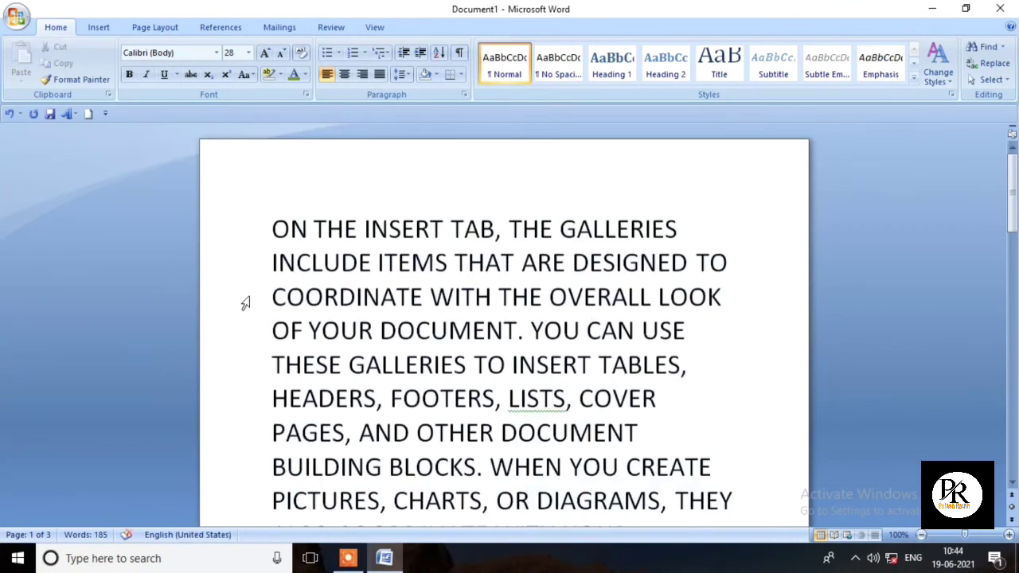
{"action": "left_click_drag", "start_coordinate": [237, 195], "coordinate": [557, 542]}
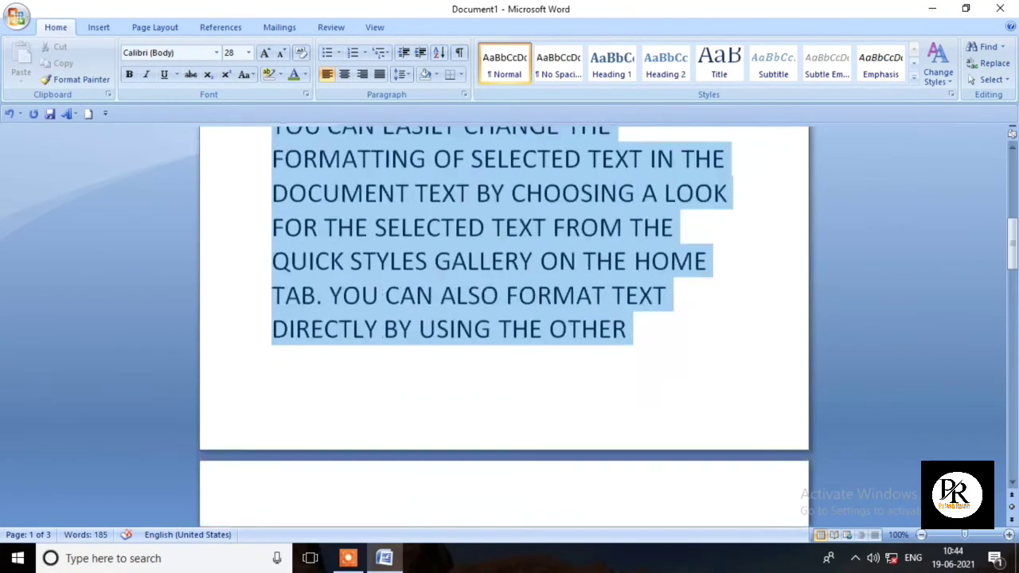
{"action": "scroll", "coordinate": [559, 367], "scroll_direction": "up", "scroll_amount": 2}
{"action": "scroll", "coordinate": [559, 366], "scroll_direction": "up", "scroll_amount": 3}
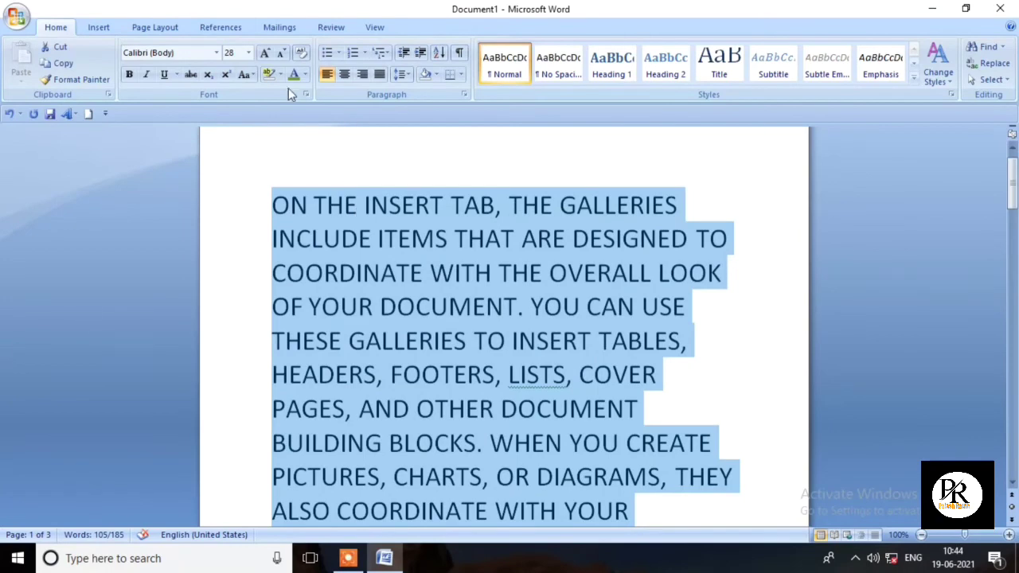
Change the 28-pt text to lowercase, then to Sentence case, fitting it on 2 pages.
{"action": "left_click", "coordinate": [252, 76]}
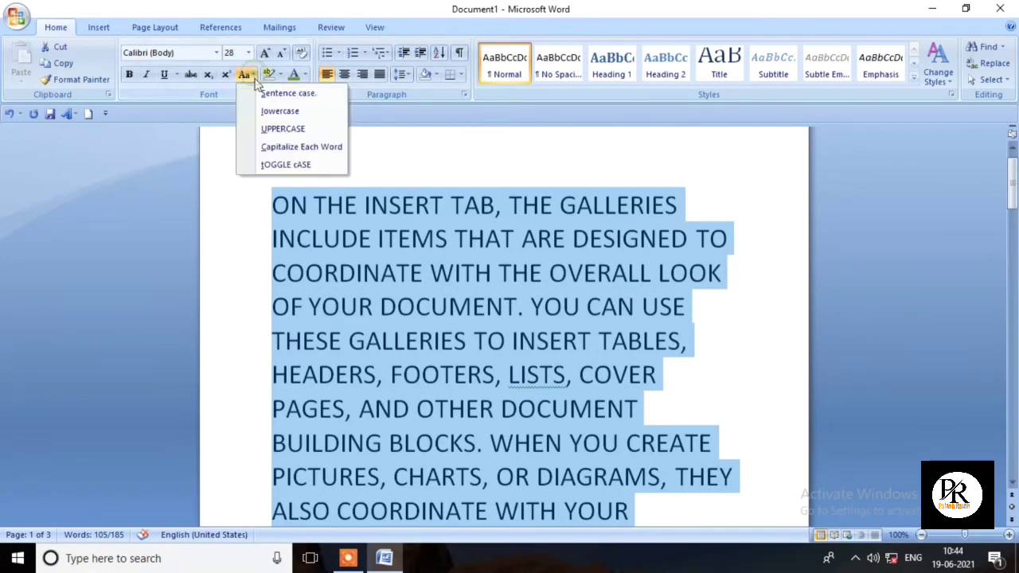
{"action": "left_click", "coordinate": [279, 112]}
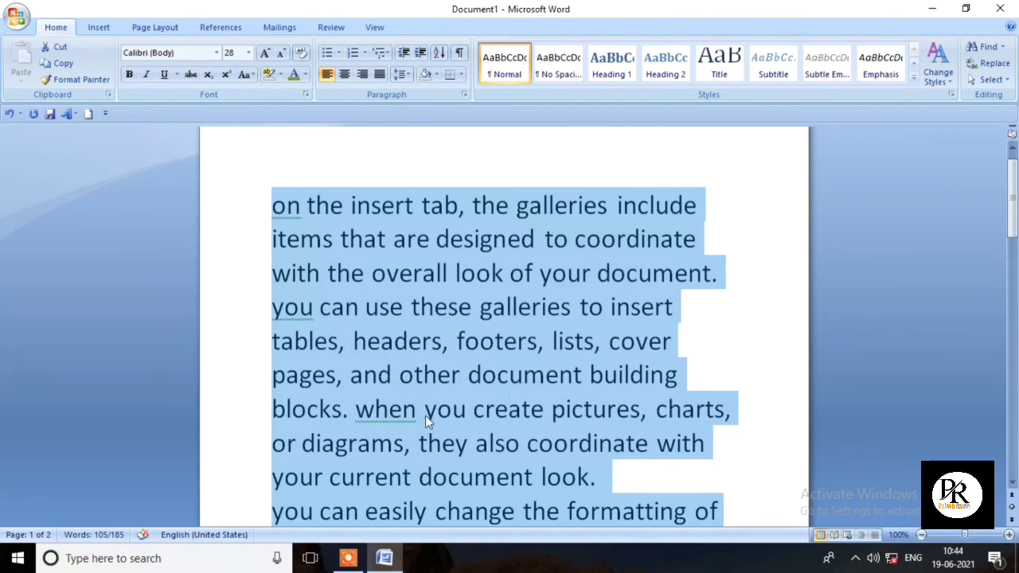
{"action": "left_click", "coordinate": [245, 74]}
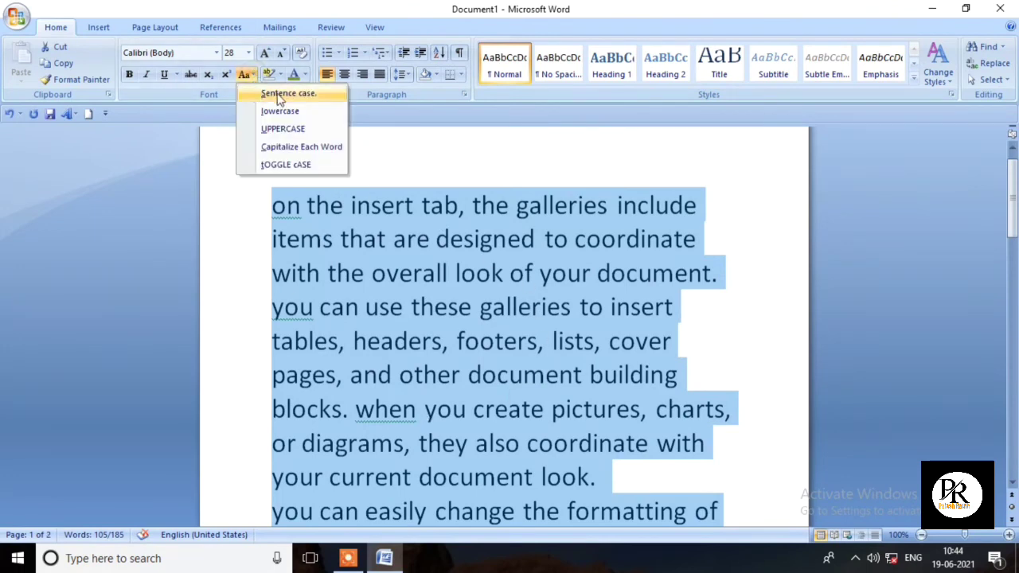
{"action": "left_click", "coordinate": [277, 93]}
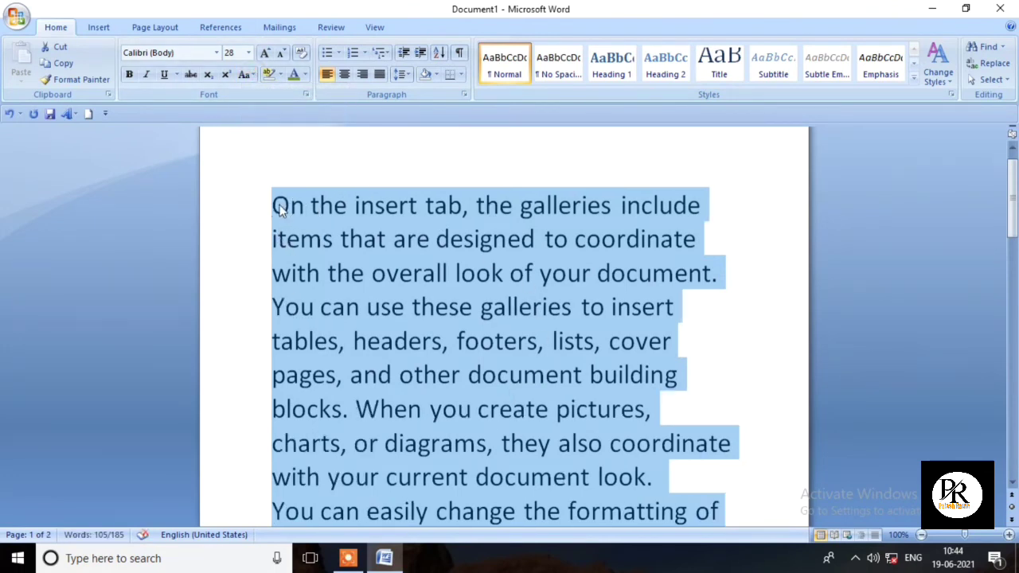
{"action": "left_click", "coordinate": [246, 74]}
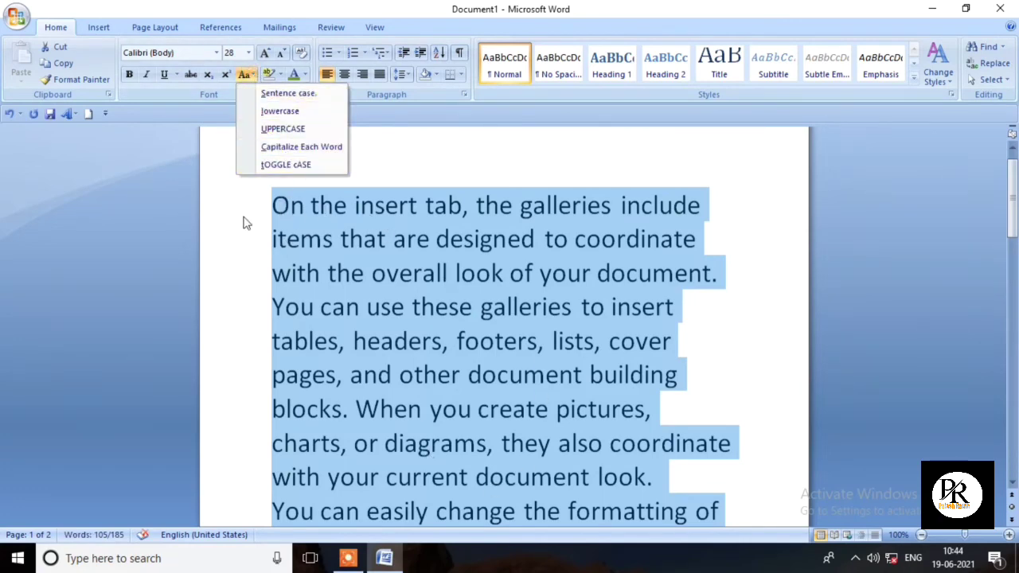
{"action": "left_click", "coordinate": [240, 263]}
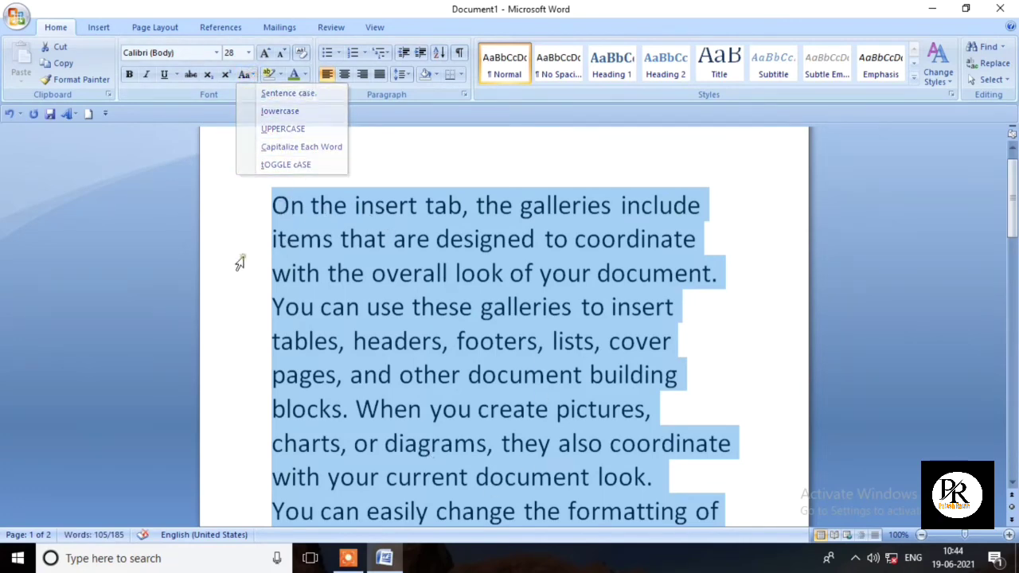
{"action": "left_click", "coordinate": [250, 73]}
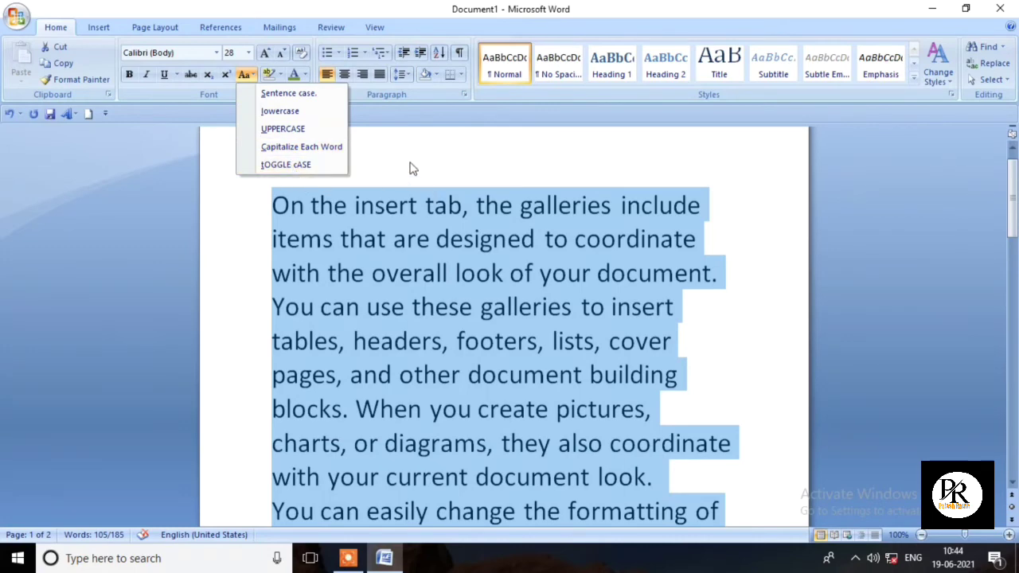
{"action": "left_click", "coordinate": [468, 175]}
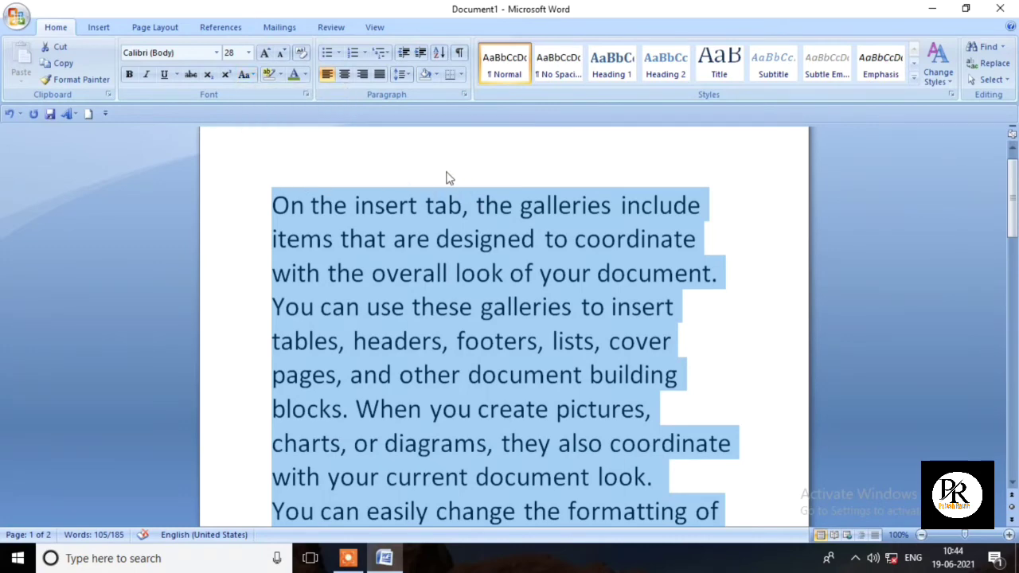
{"action": "scroll", "coordinate": [403, 207], "scroll_direction": "down", "scroll_amount": 2}
{"action": "scroll", "coordinate": [405, 219], "scroll_direction": "up", "scroll_amount": 3}
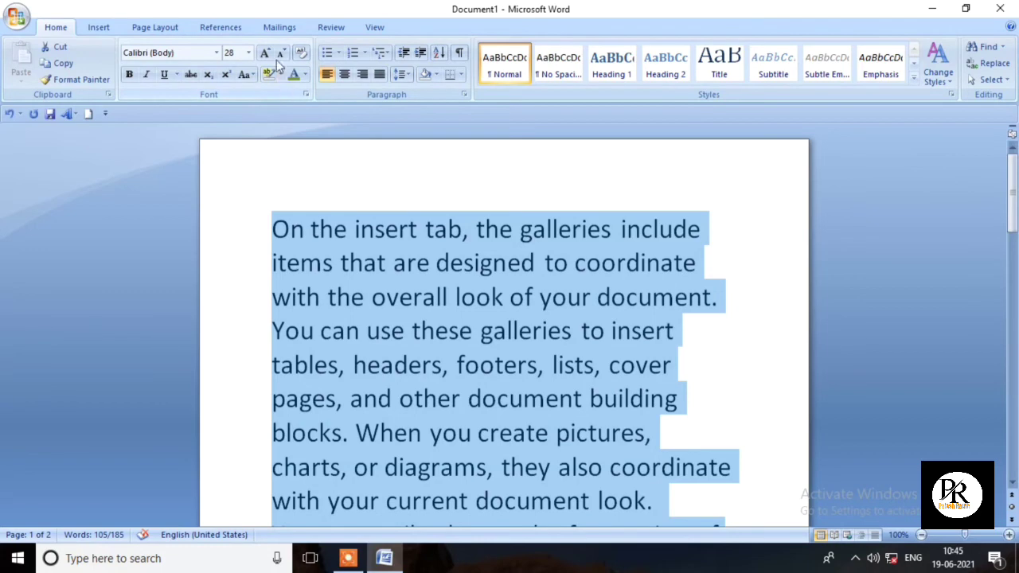
Open the Font dialog from the Font group launcher, showing +Body, Regular, size 28.
{"action": "left_click", "coordinate": [306, 94]}
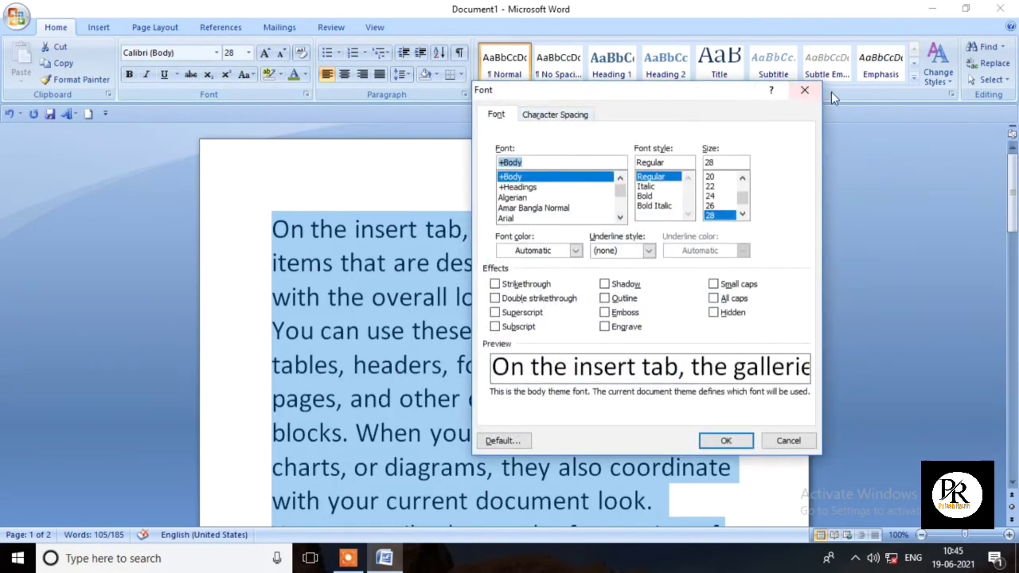
{"action": "left_click", "coordinate": [804, 90]}
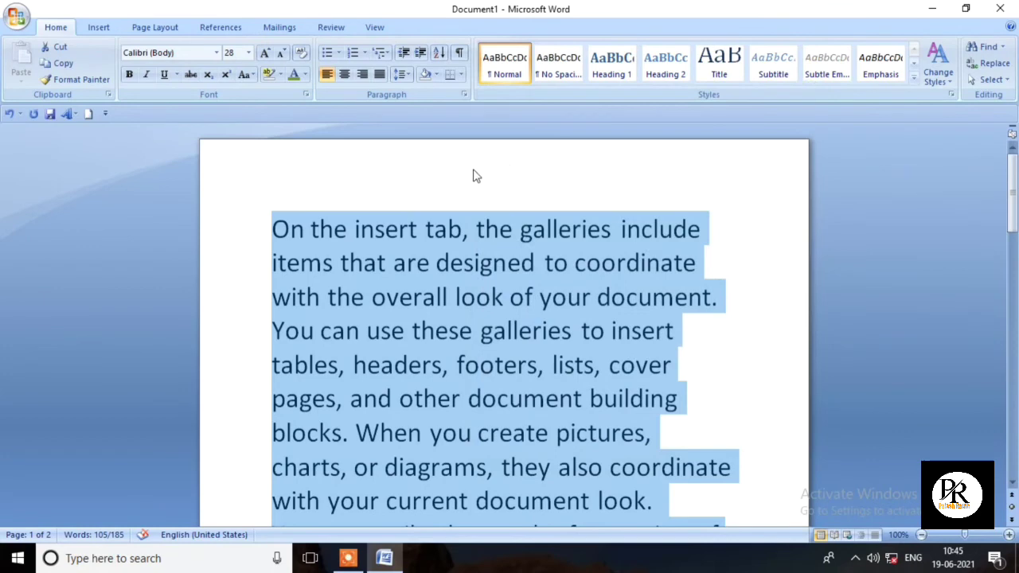
{"action": "left_click", "coordinate": [307, 94]}
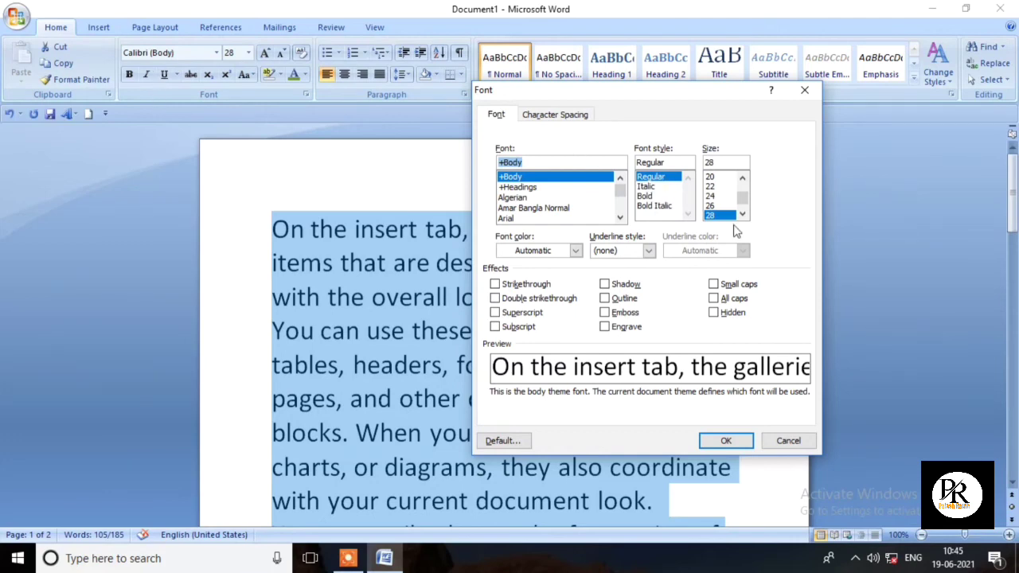
Preview strikethrough, double strikethrough and shadow effects, then clear them.
{"action": "left_click", "coordinate": [495, 285]}
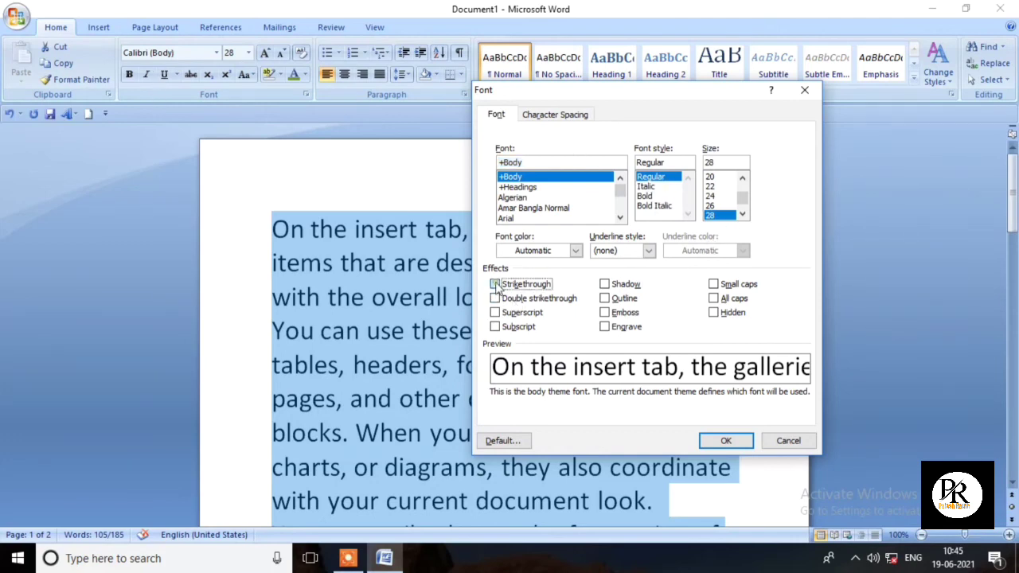
{"action": "left_click", "coordinate": [495, 285]}
{"action": "left_click", "coordinate": [495, 285]}
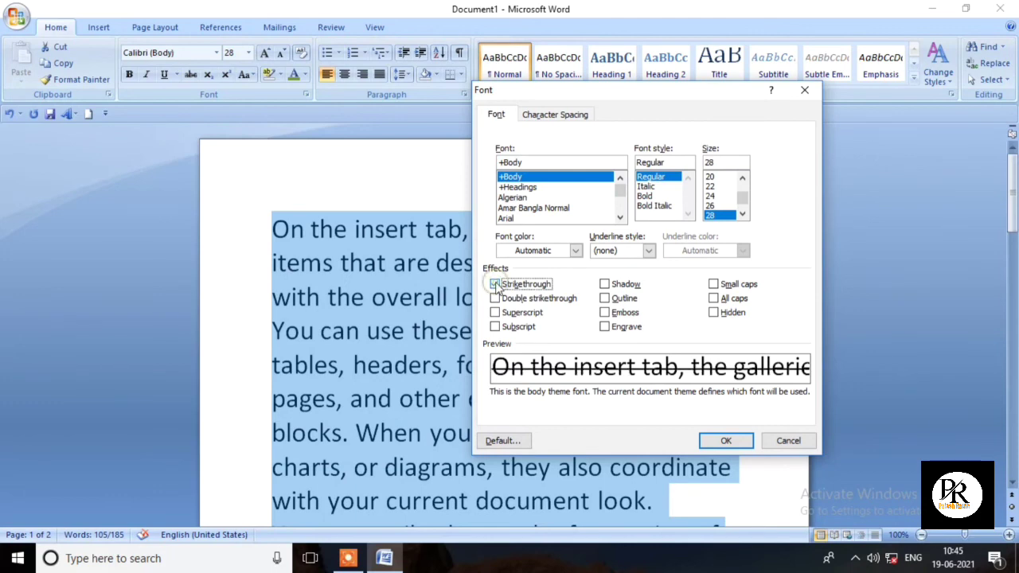
{"action": "left_click", "coordinate": [495, 299]}
{"action": "left_click", "coordinate": [495, 298]}
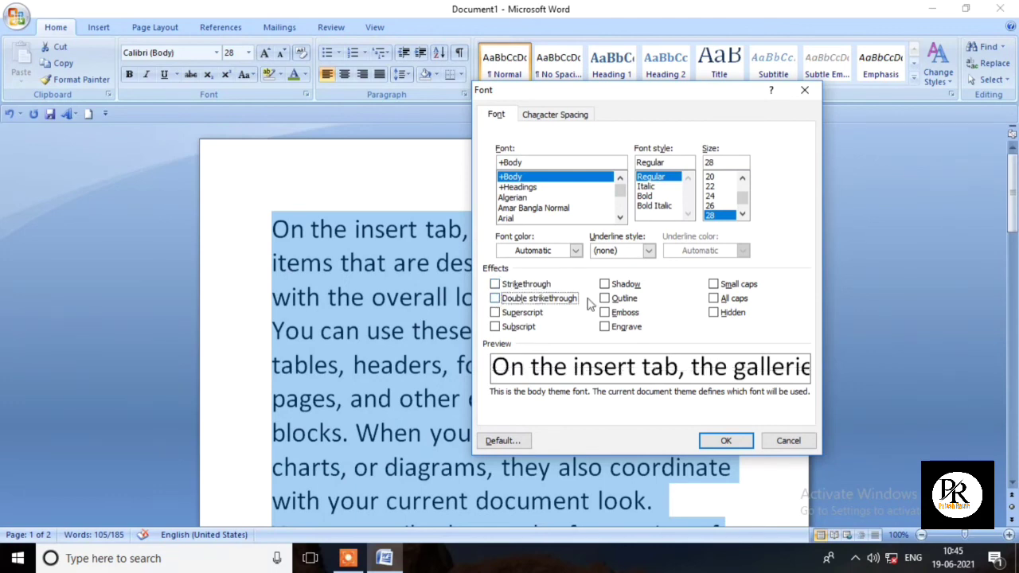
{"action": "left_click", "coordinate": [608, 286]}
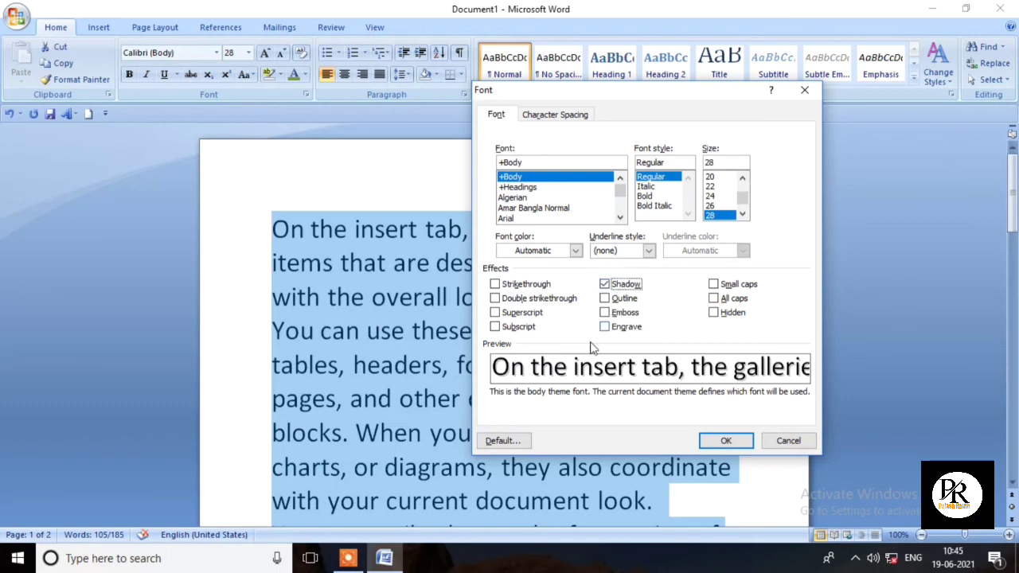
{"action": "left_click", "coordinate": [605, 286]}
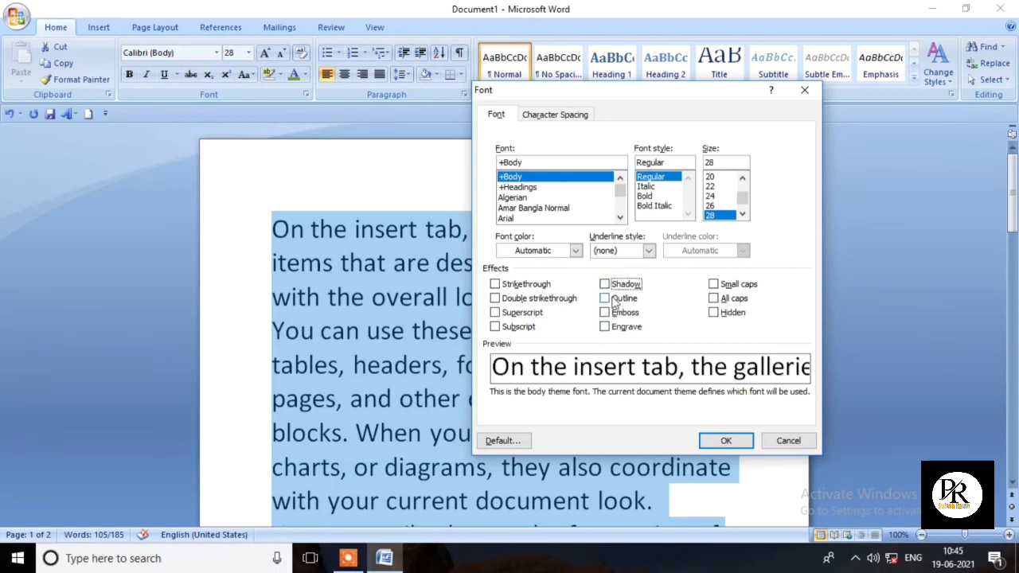
Try outline, shadow, emboss and engrave, settling on Outline as the only effect.
{"action": "left_click", "coordinate": [606, 299]}
{"action": "left_click", "coordinate": [605, 298]}
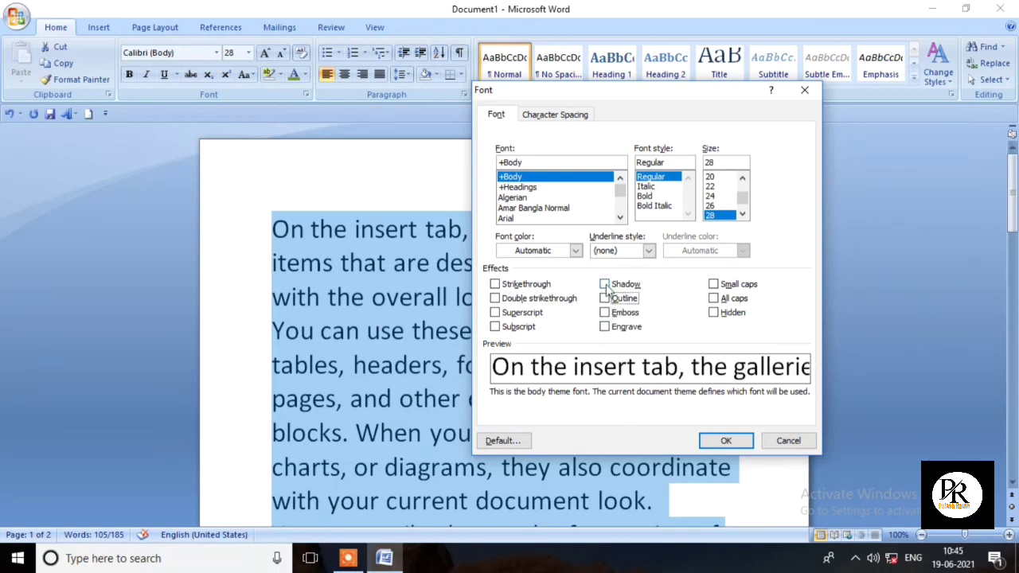
{"action": "left_click", "coordinate": [604, 284]}
{"action": "left_click", "coordinate": [605, 299]}
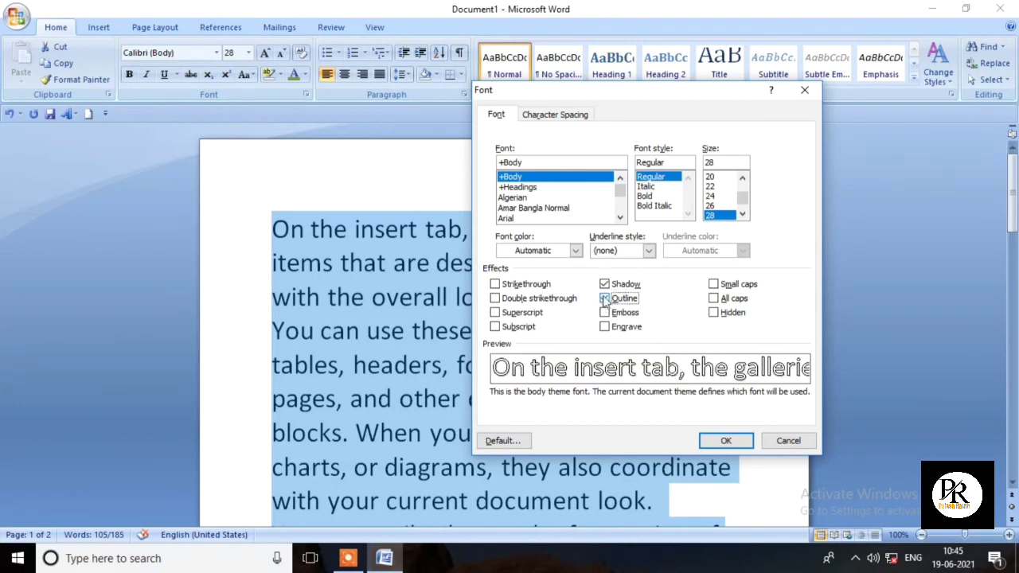
{"action": "left_click", "coordinate": [605, 284]}
{"action": "left_click", "coordinate": [604, 298]}
{"action": "left_click", "coordinate": [604, 312]}
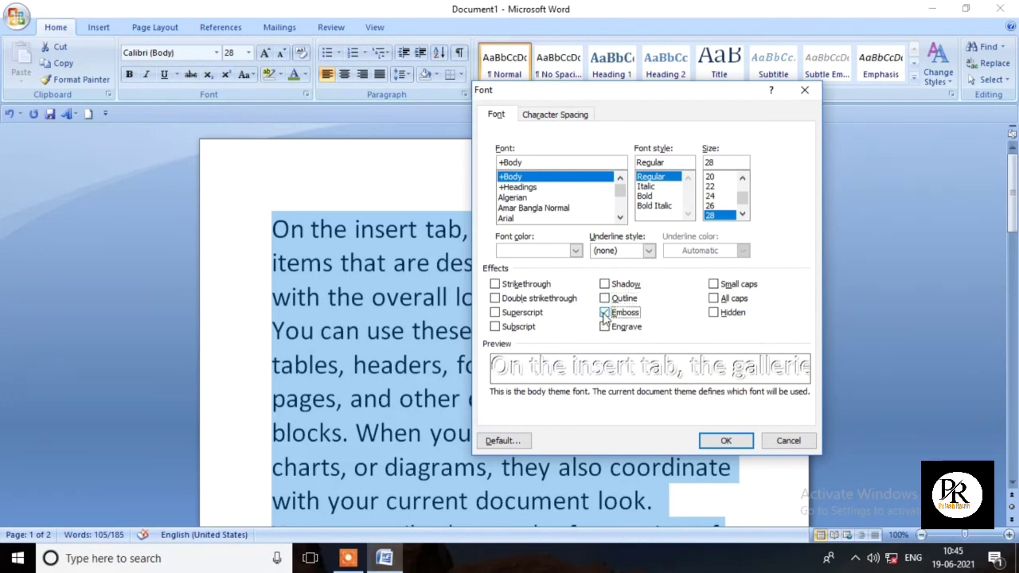
{"action": "left_click", "coordinate": [605, 313]}
{"action": "left_click", "coordinate": [606, 327]}
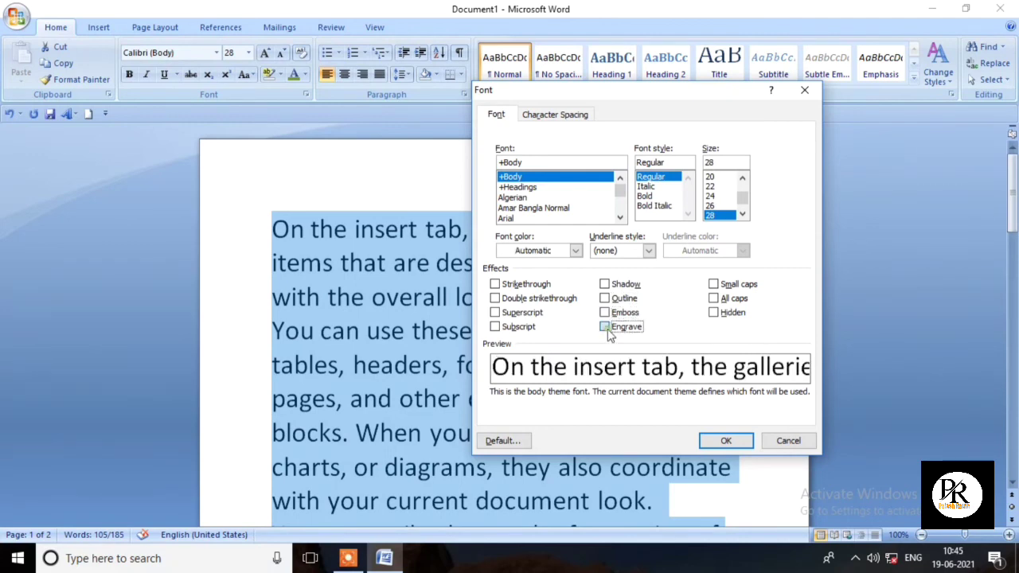
{"action": "left_click", "coordinate": [604, 284]}
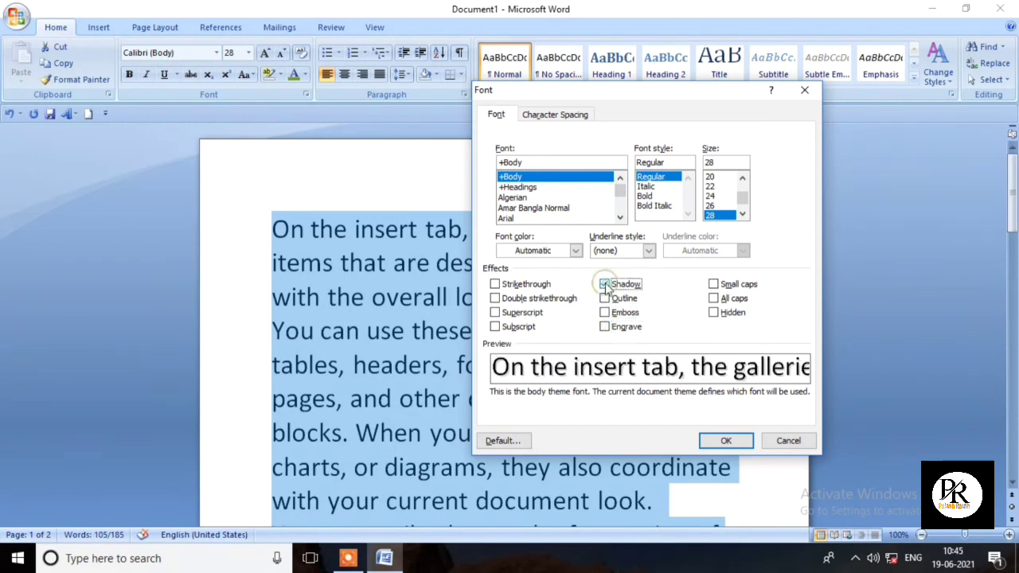
{"action": "left_click", "coordinate": [605, 298]}
{"action": "left_click", "coordinate": [604, 284]}
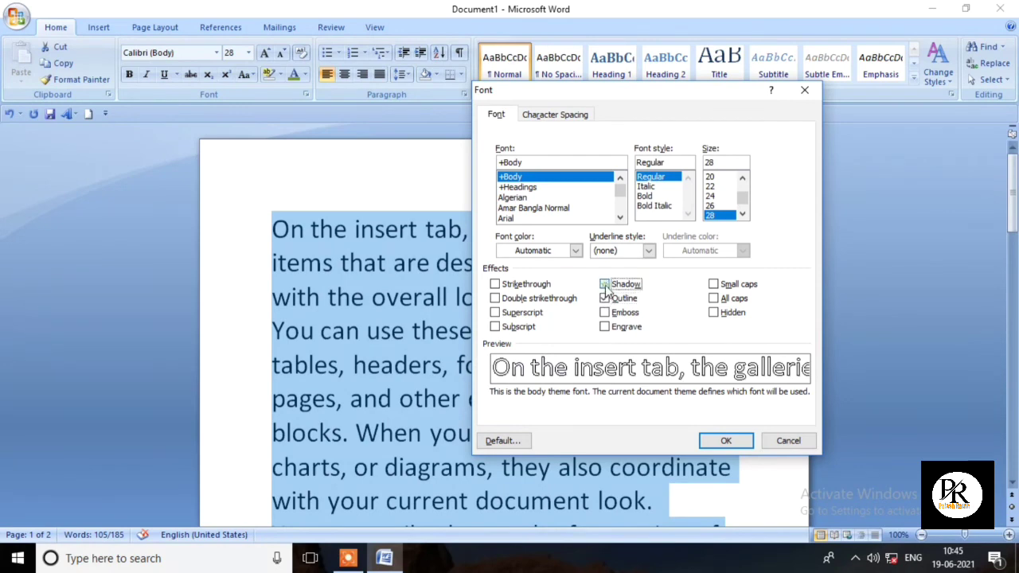
Try small caps and hidden, then choose All caps and apply with OK.
{"action": "left_click", "coordinate": [713, 285]}
{"action": "left_click", "coordinate": [713, 285]}
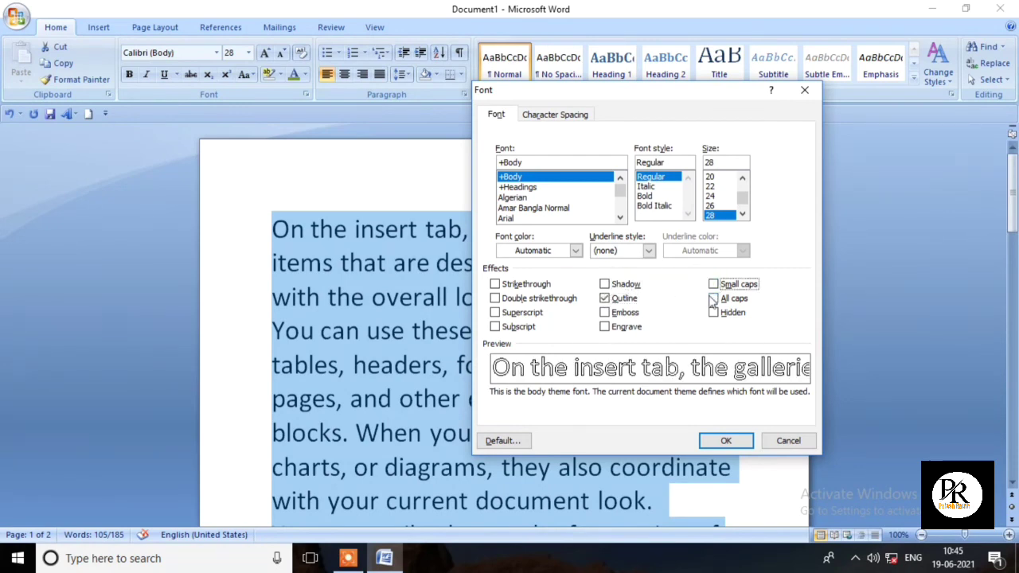
{"action": "left_click", "coordinate": [714, 298]}
{"action": "left_click", "coordinate": [714, 298]}
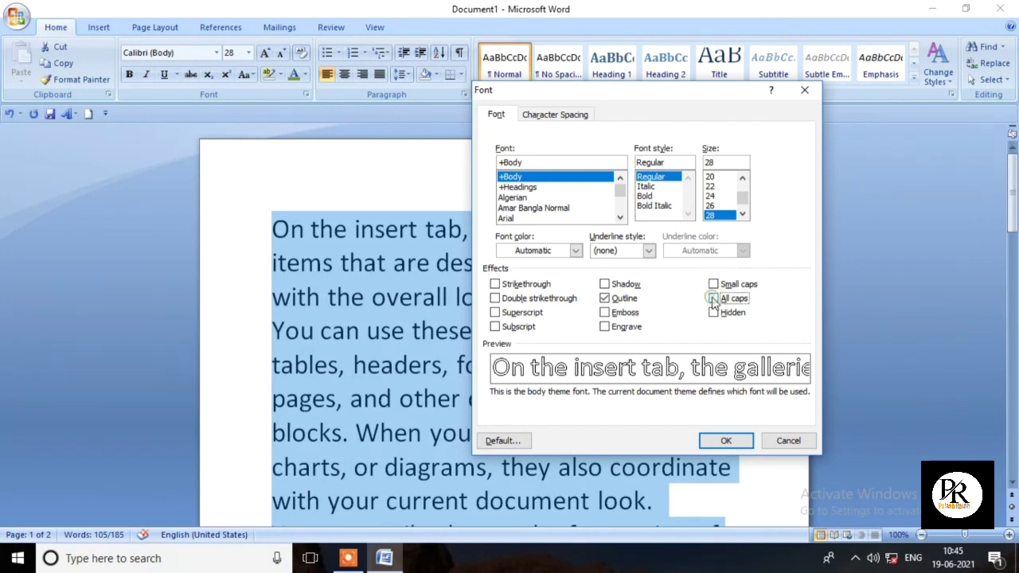
{"action": "left_click", "coordinate": [714, 312]}
{"action": "left_click", "coordinate": [713, 313]}
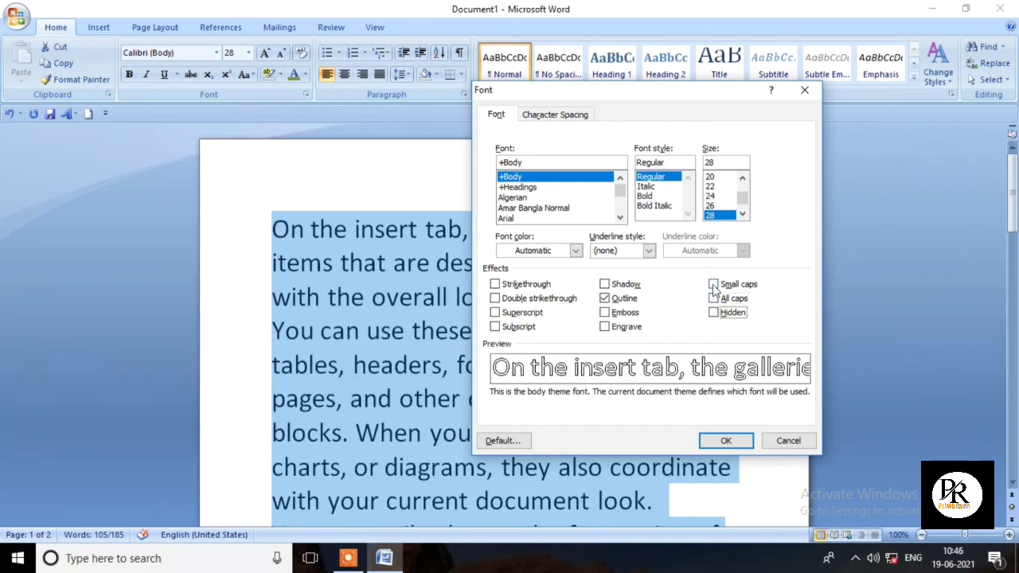
{"action": "left_click", "coordinate": [713, 284]}
{"action": "left_click", "coordinate": [713, 299]}
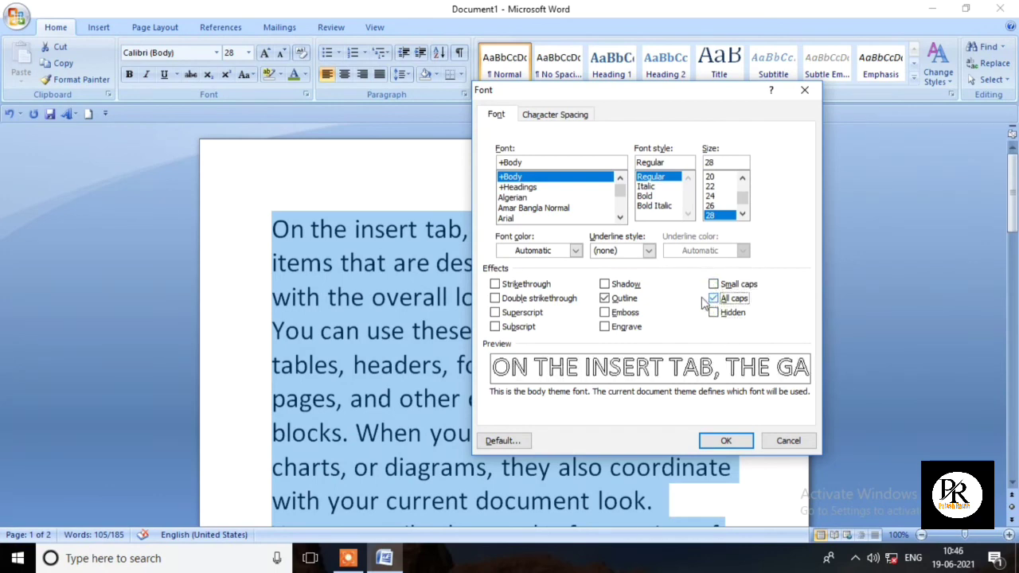
{"action": "left_click", "coordinate": [725, 441]}
Scroll through the outlined all-caps text and reopen the Font dialog to review it.
{"action": "left_click", "coordinate": [721, 208]}
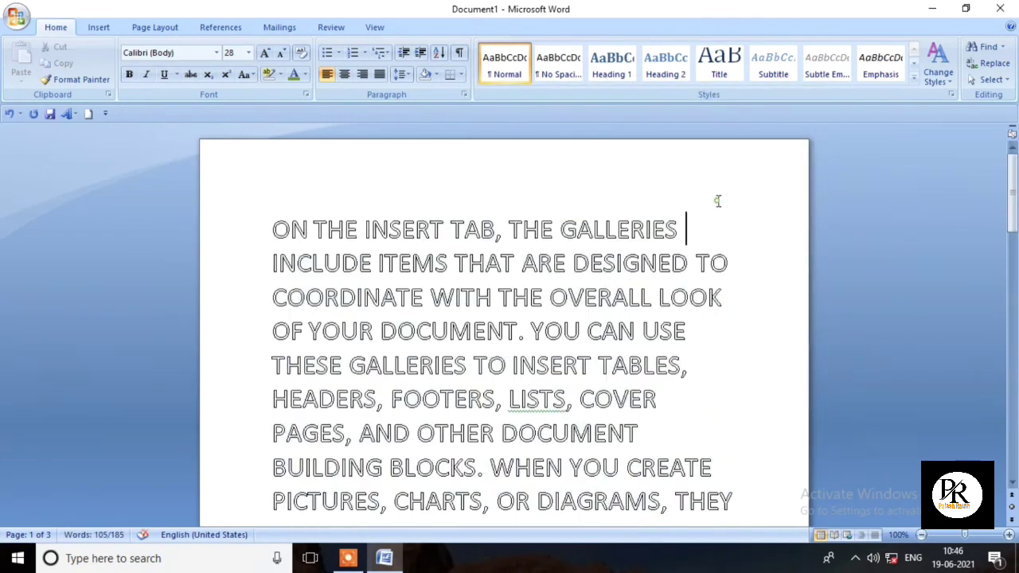
{"action": "scroll", "coordinate": [493, 366], "scroll_direction": "down", "scroll_amount": 2}
{"action": "scroll", "coordinate": [494, 366], "scroll_direction": "down", "scroll_amount": 2}
{"action": "scroll", "coordinate": [494, 366], "scroll_direction": "down", "scroll_amount": 1}
{"action": "scroll", "coordinate": [494, 366], "scroll_direction": "up", "scroll_amount": 3}
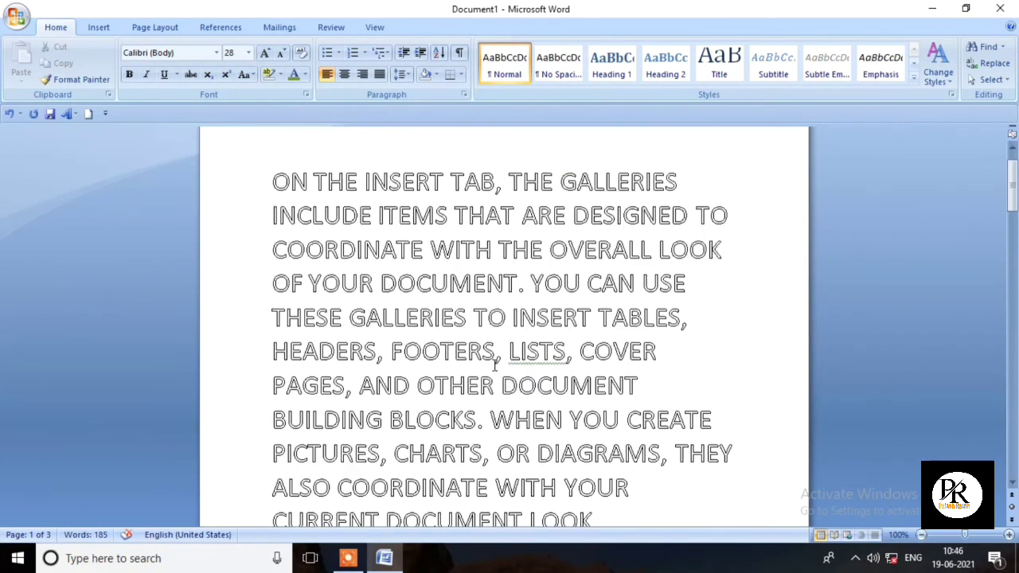
{"action": "scroll", "coordinate": [496, 365], "scroll_direction": "up", "scroll_amount": 1}
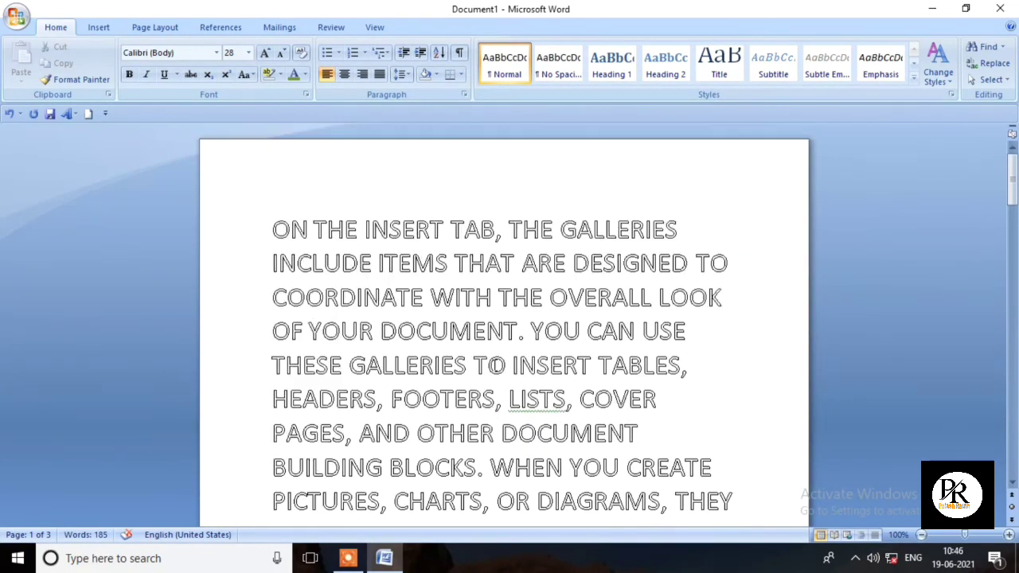
{"action": "left_click", "coordinate": [306, 95]}
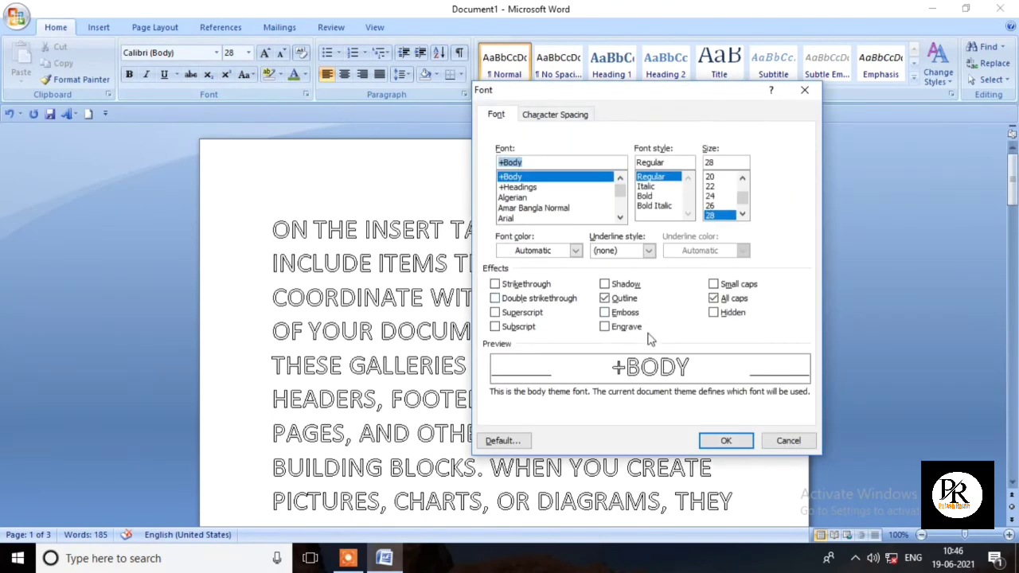